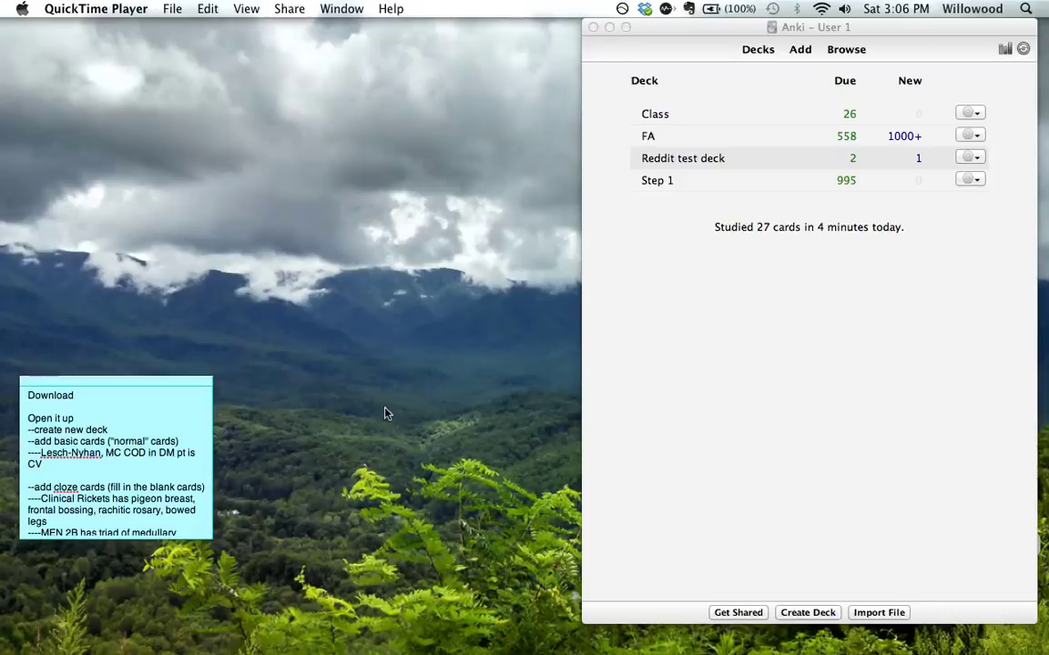
- Open the Reddit test deck and start adding a new card
click(694, 160)
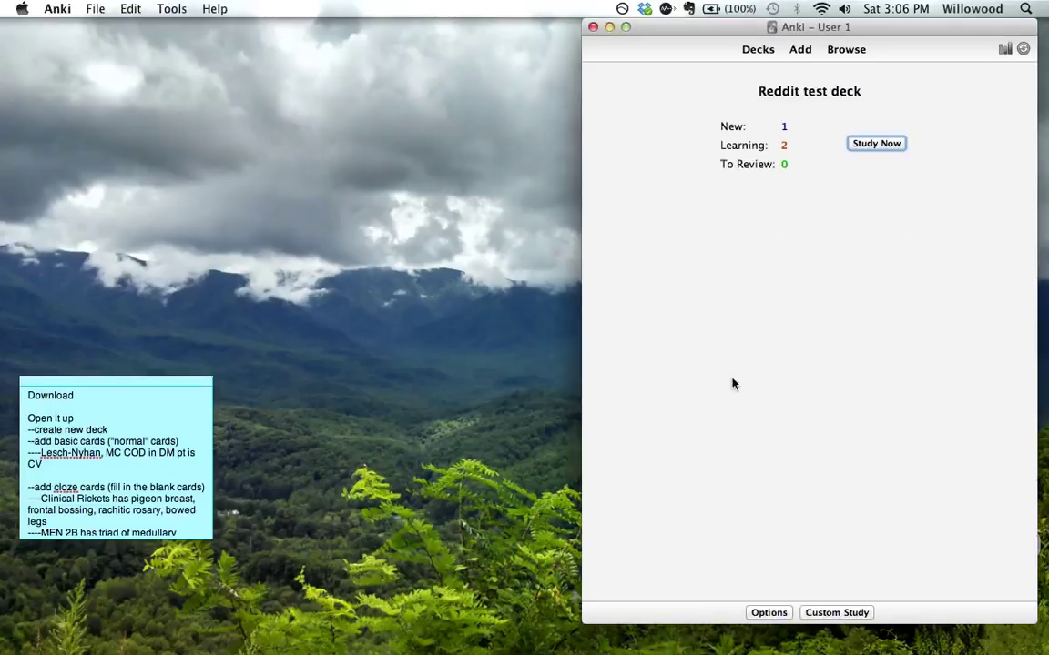
key(a)
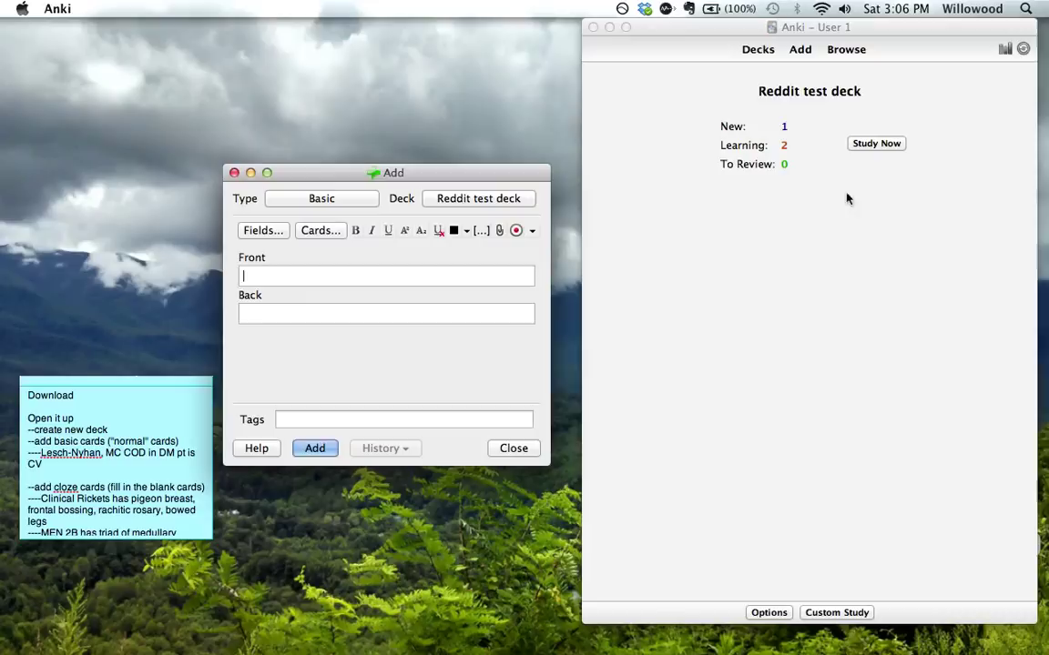
- Switch the new note's type to Cloze
click(343, 201)
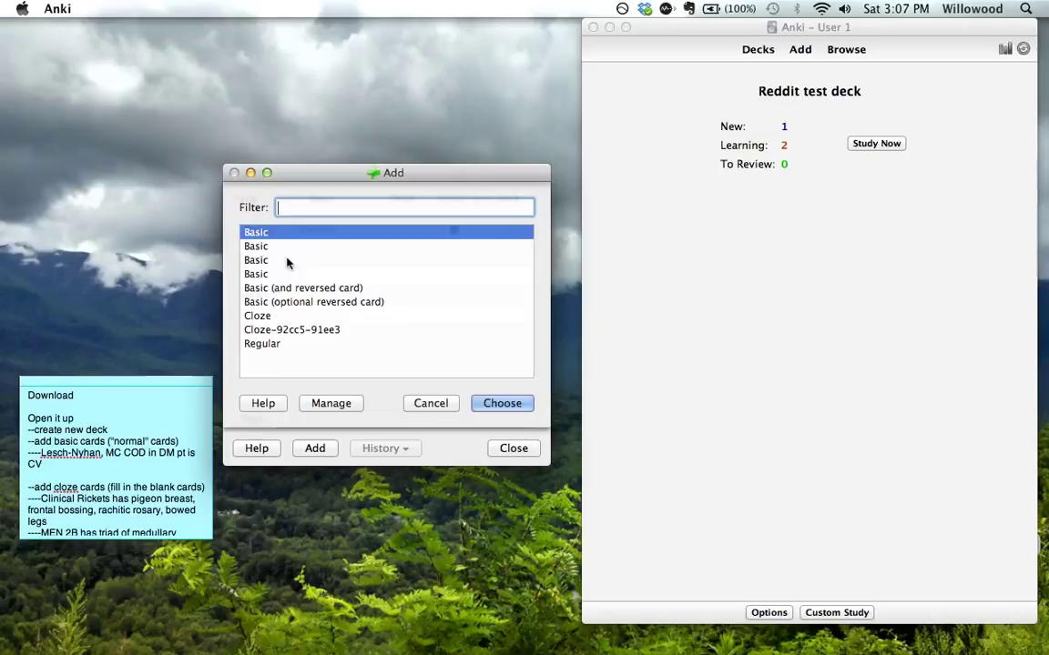
click(269, 317)
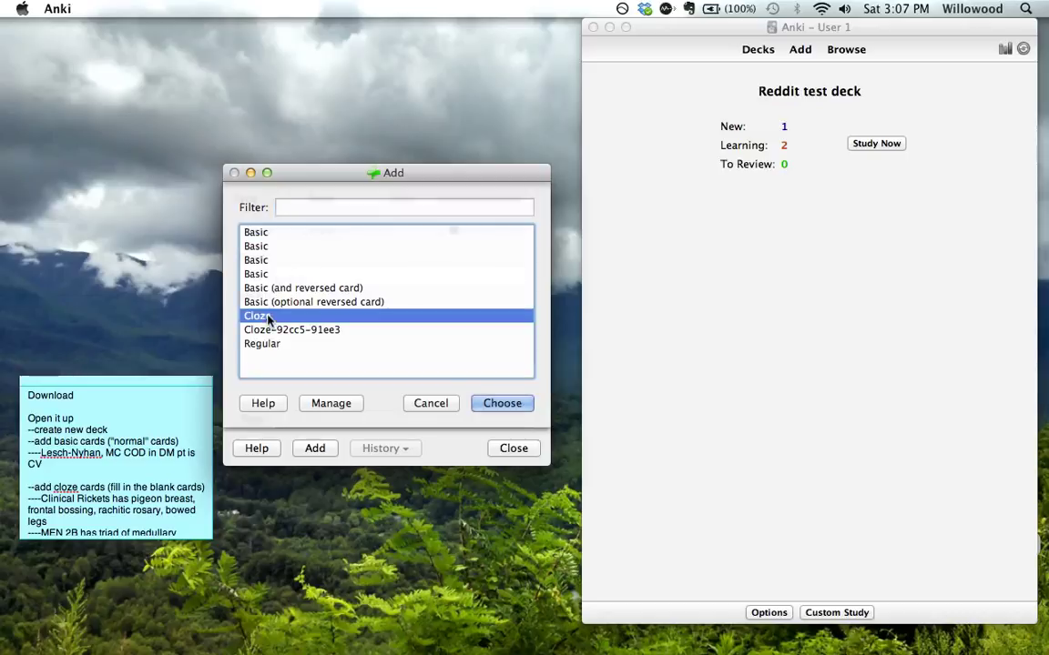
click(503, 404)
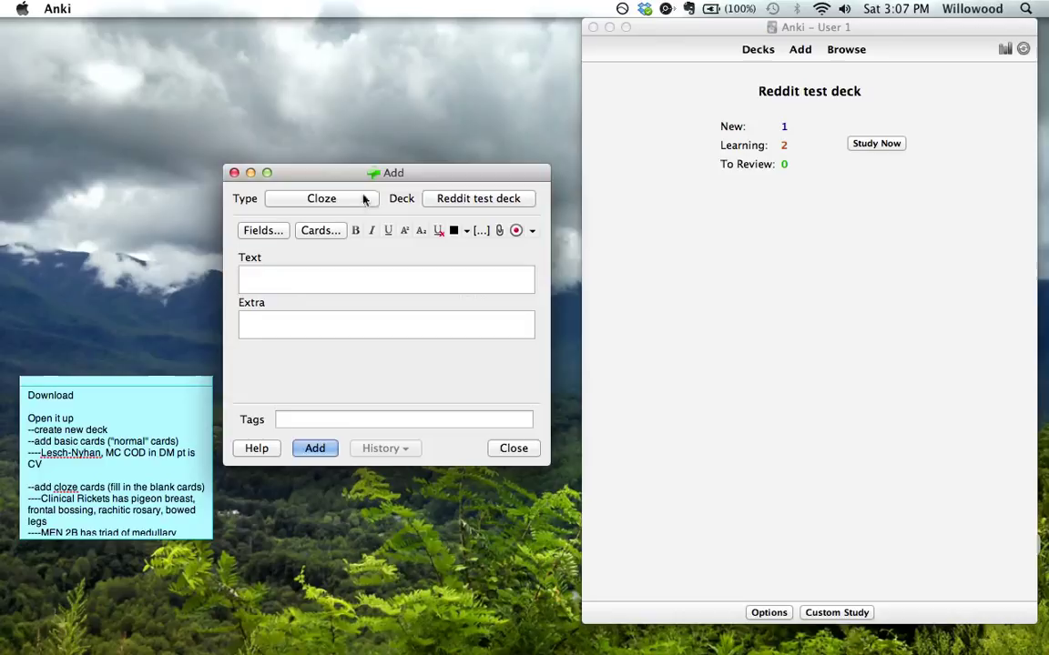
- Review the Lesch-Nyhan (HGPRT) and CV dz cards twice each until the deck is done
click(883, 143)
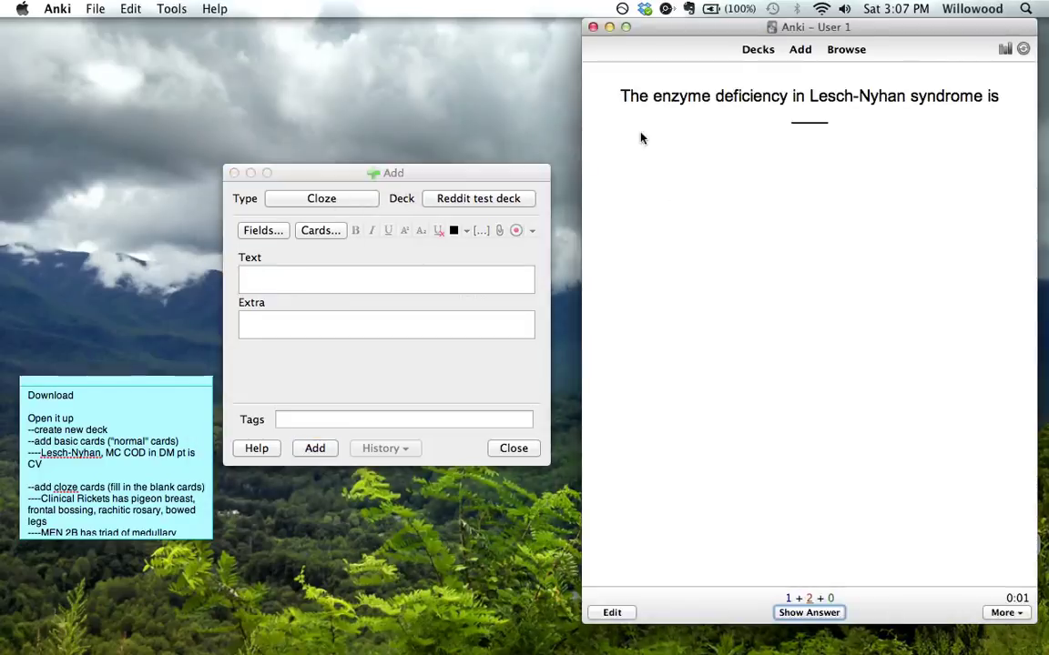
key(space)
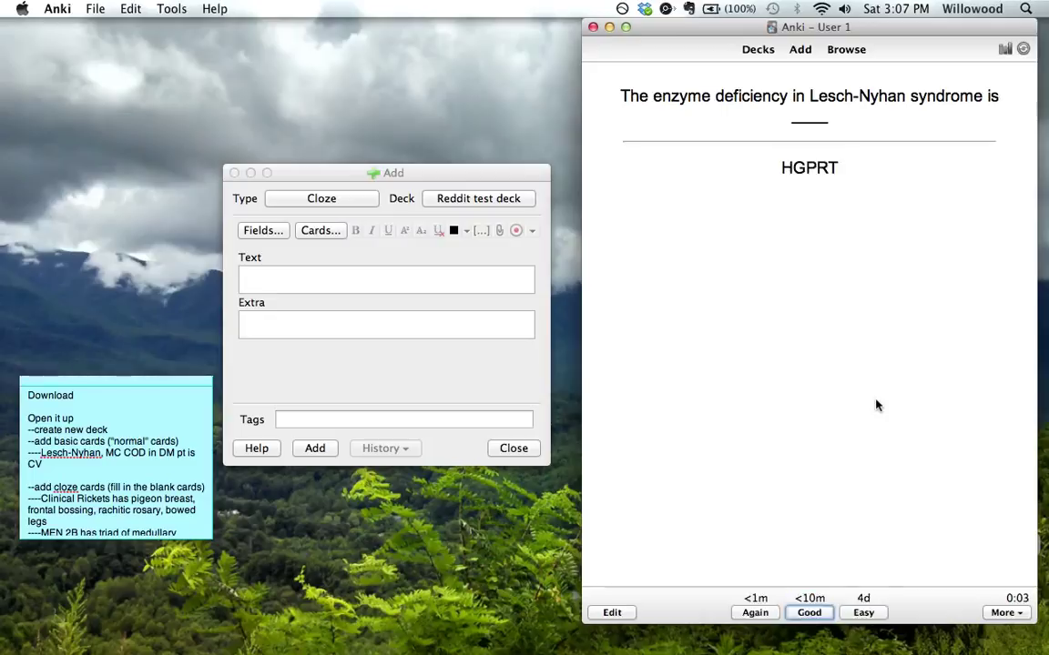
key(space)
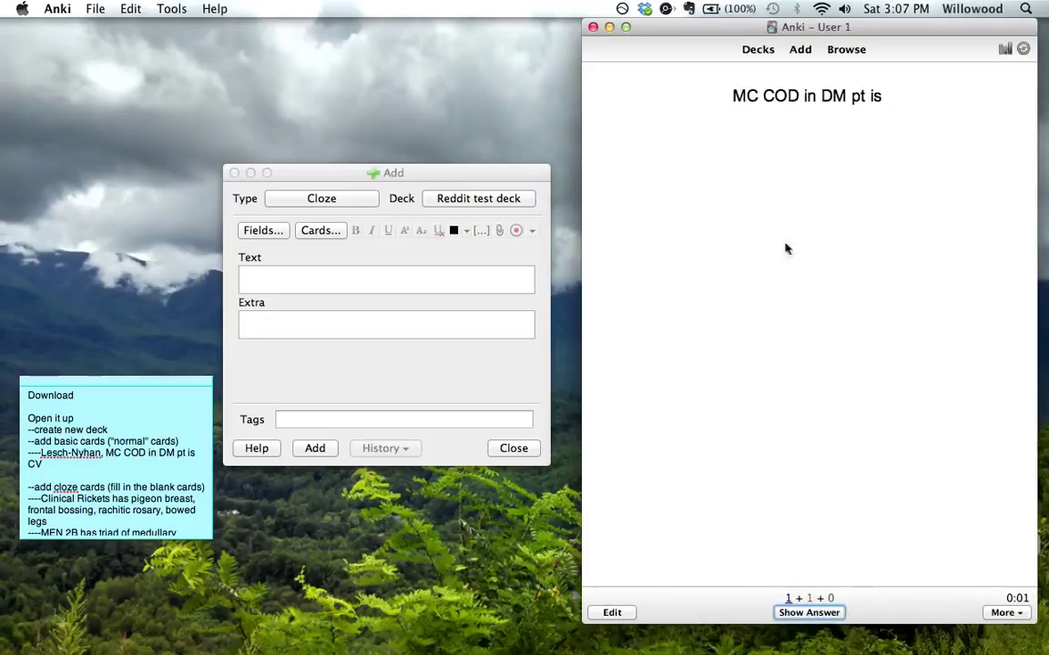
key(space)
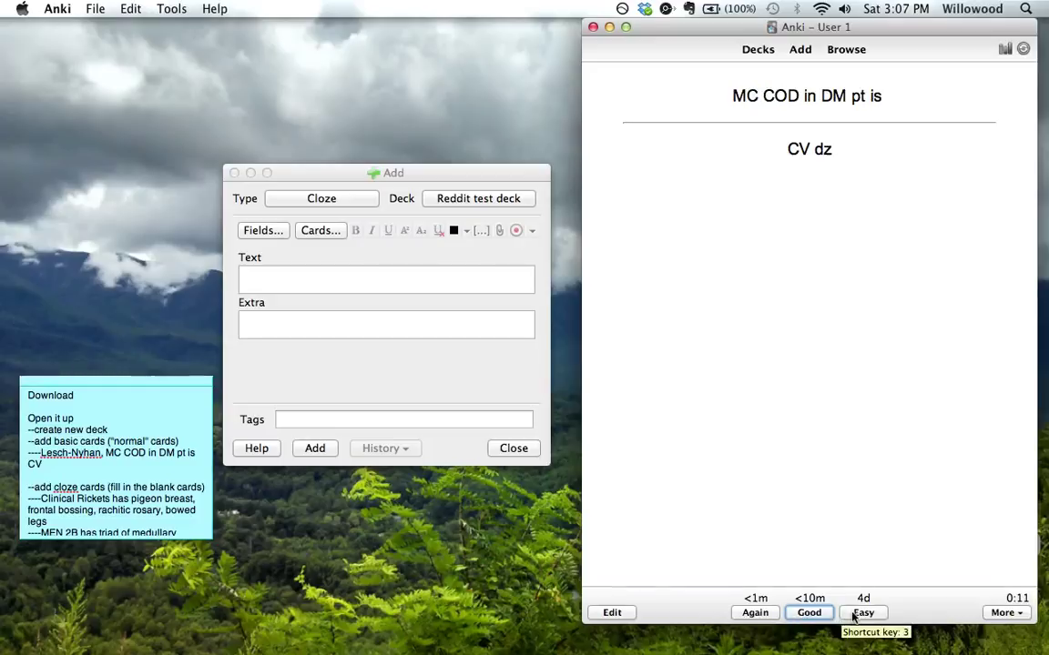
key(space)
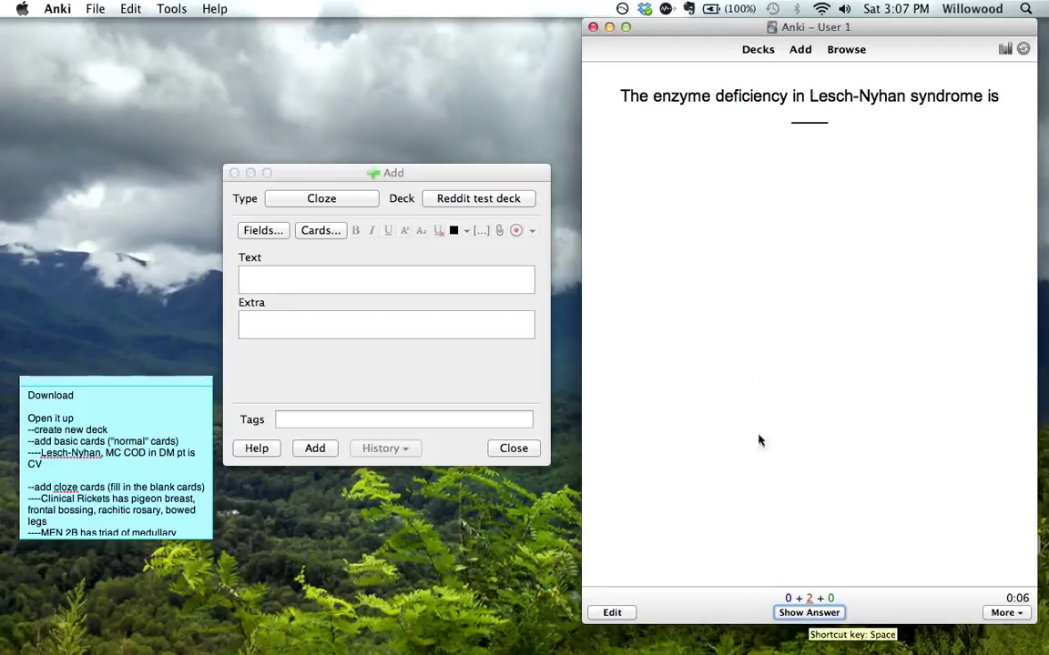
key(space)
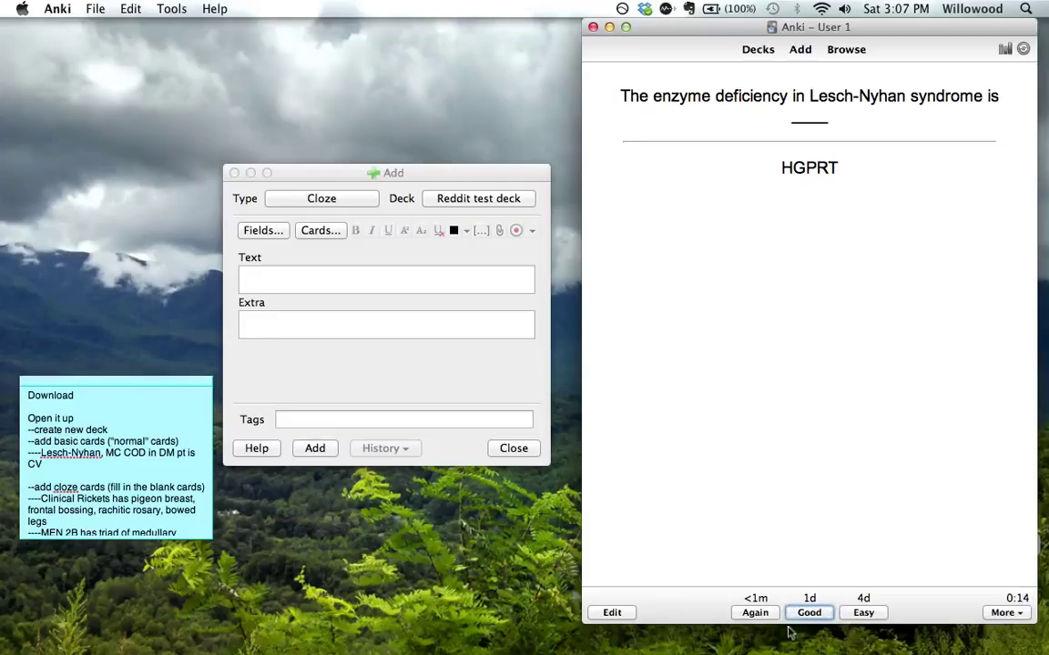
key(space)
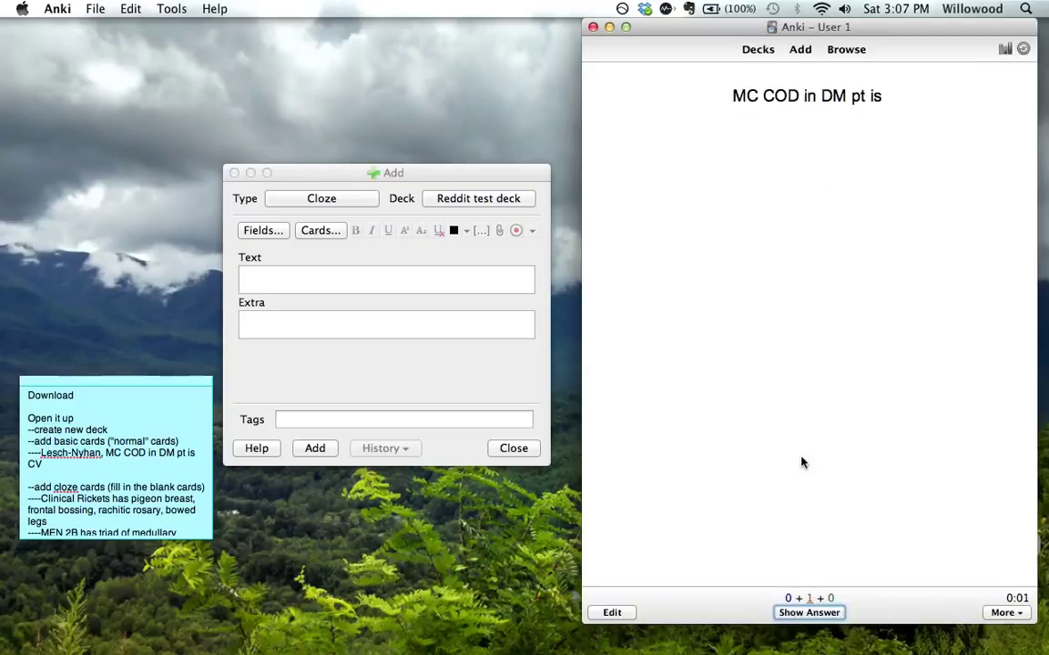
key(space)
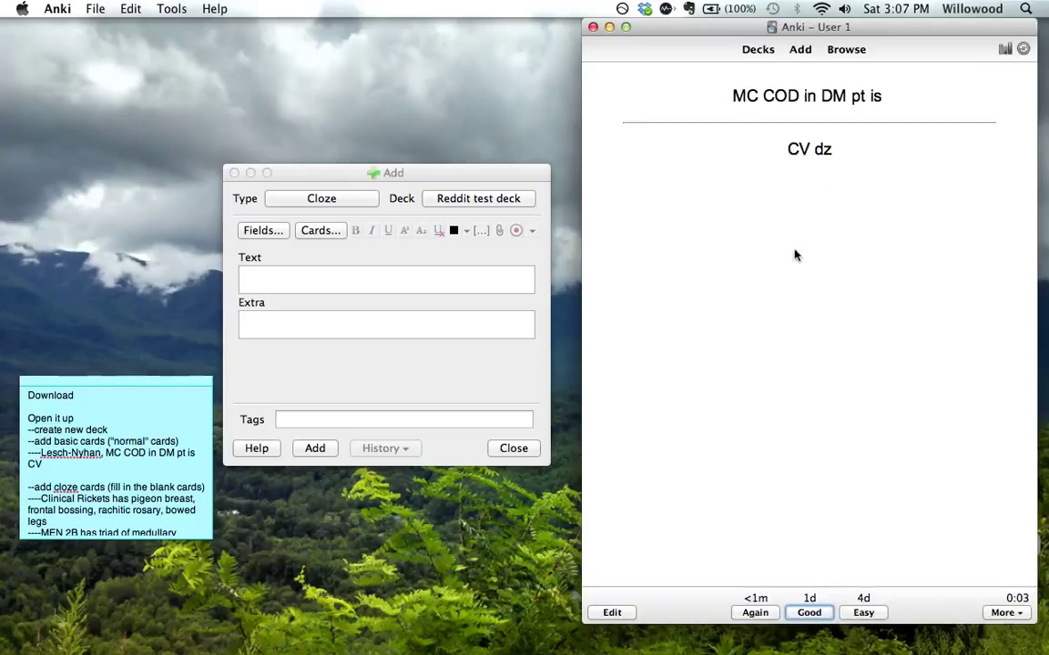
key(space)
click(449, 279)
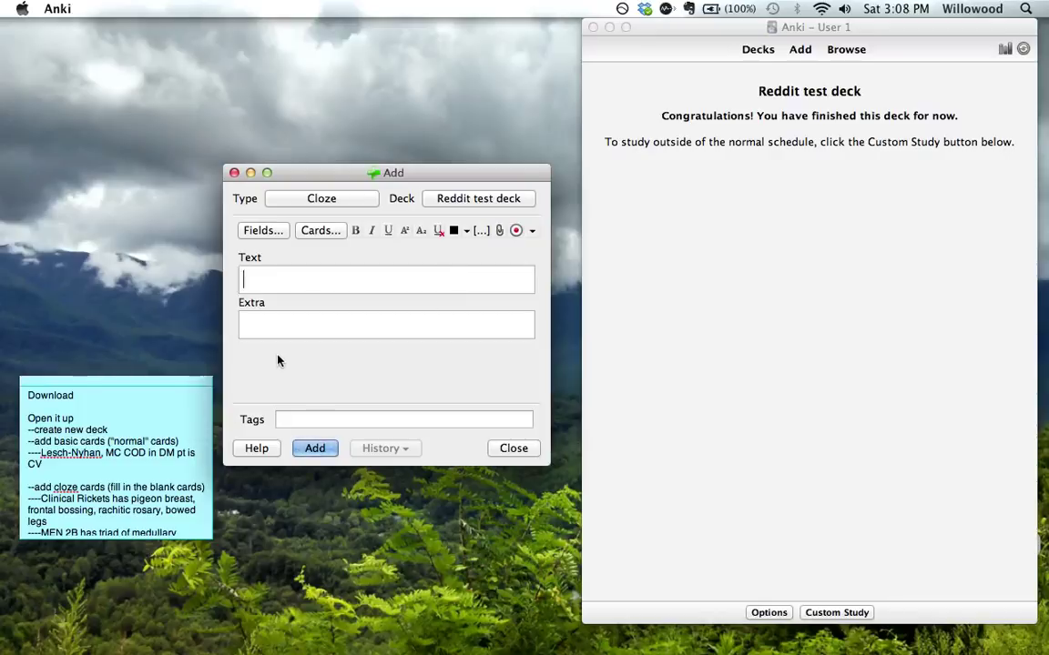
- Type 'Clinical features of Rickets are bowed legs, frontal bossing, pigeon breast deformity, and rachitic rosary'
text(Clinical fea)
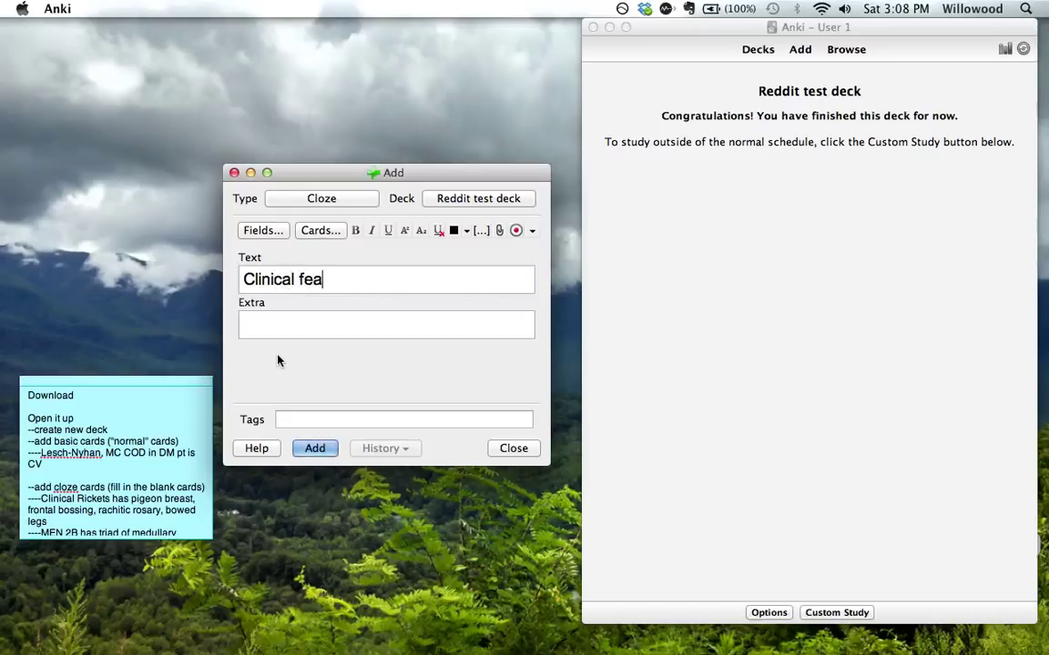
text(tures of Rickets)
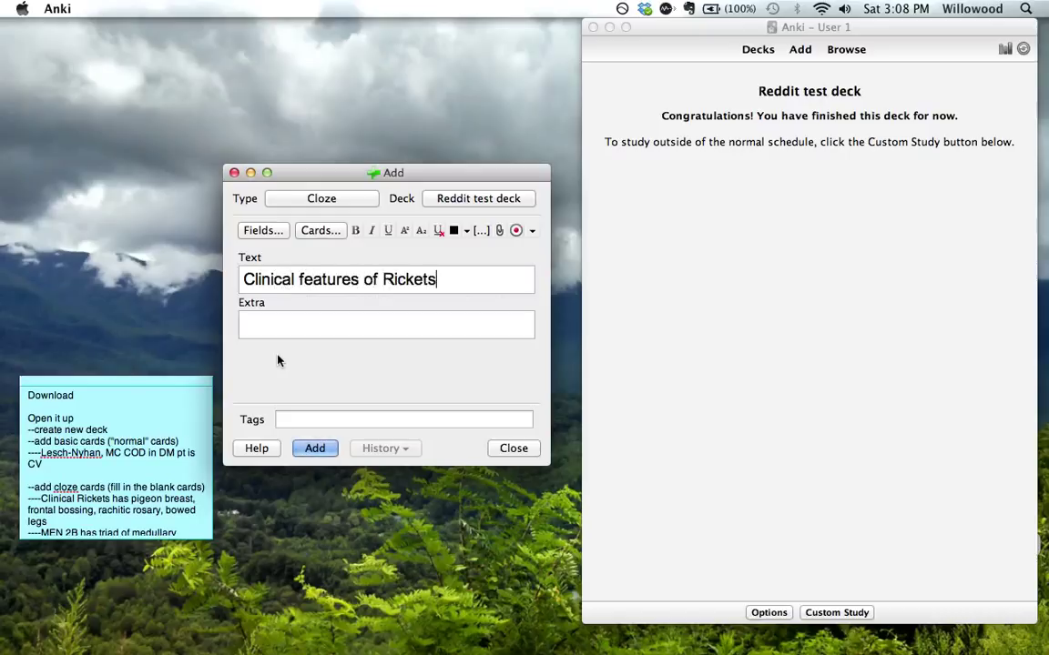
text( are bowed legs, )
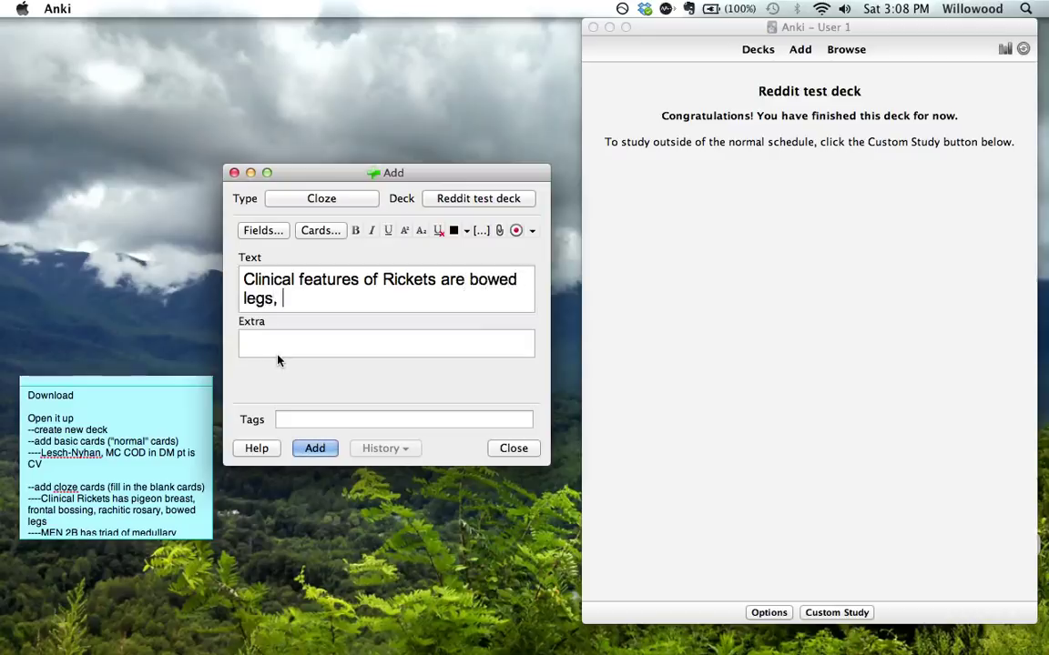
text(frontal bossing, )
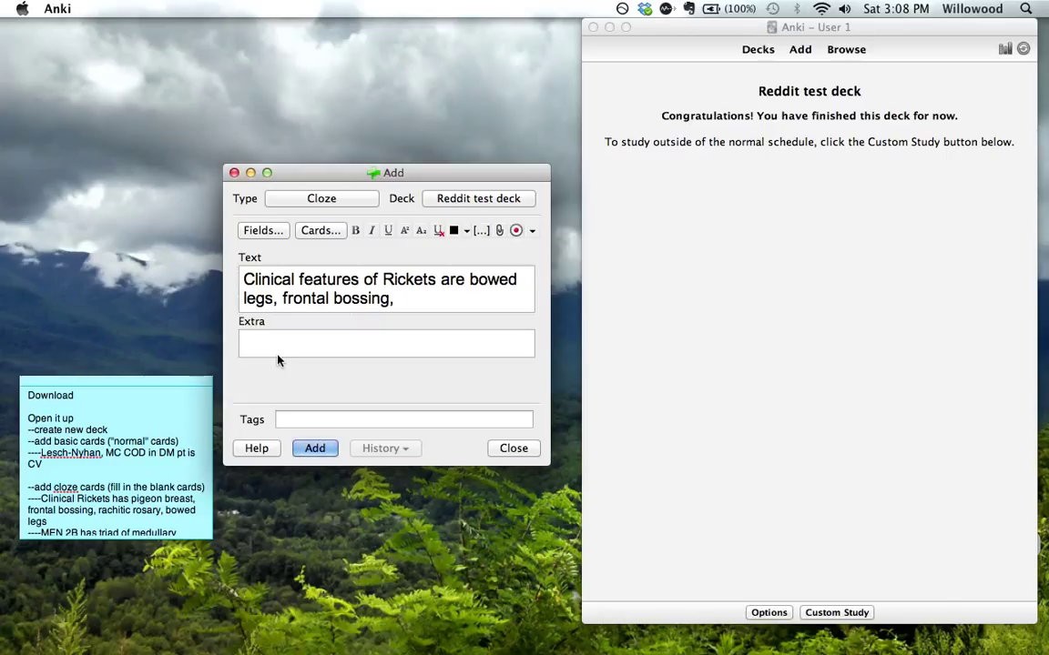
text(pigeon breast deformtiy)
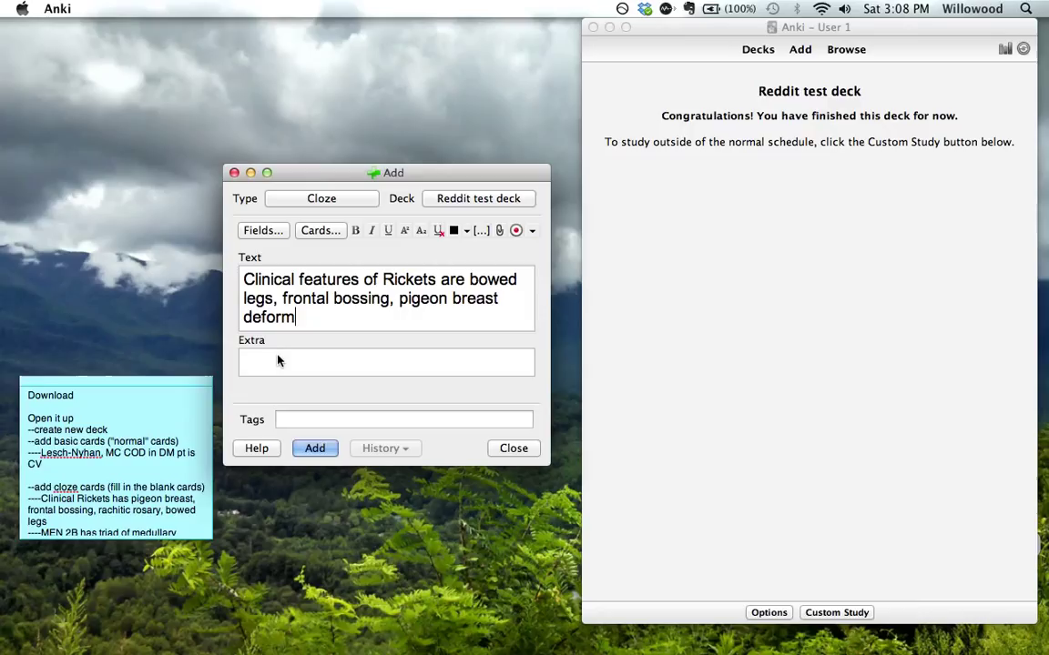
key(BackSpace)
key(BackSpace)
key(BackSpace)
text(ity, and rachitic rosary)
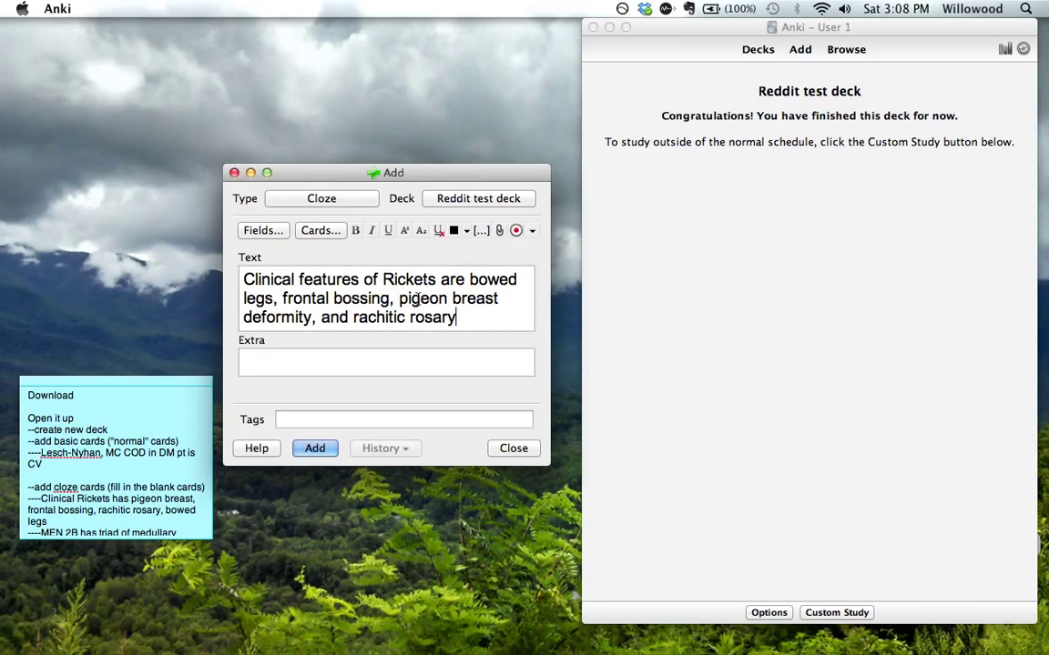
- Cloze rachitic rosary, pigeon breast deformity, bowed legs and Rickets as c1–c5, then add the note
drag(282, 299, 389, 298)
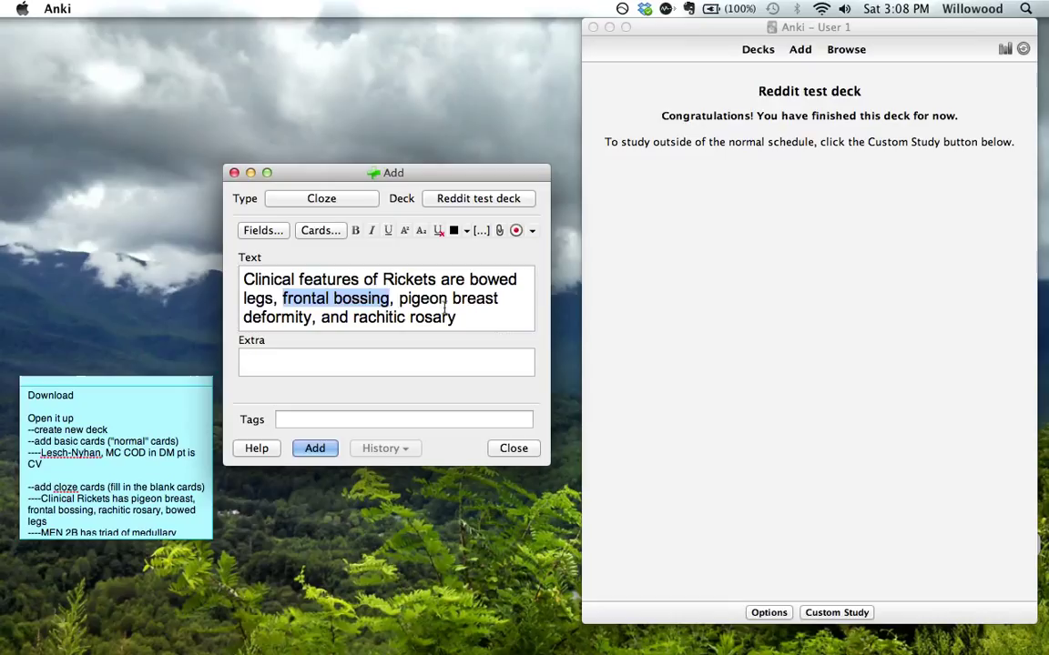
click(468, 315)
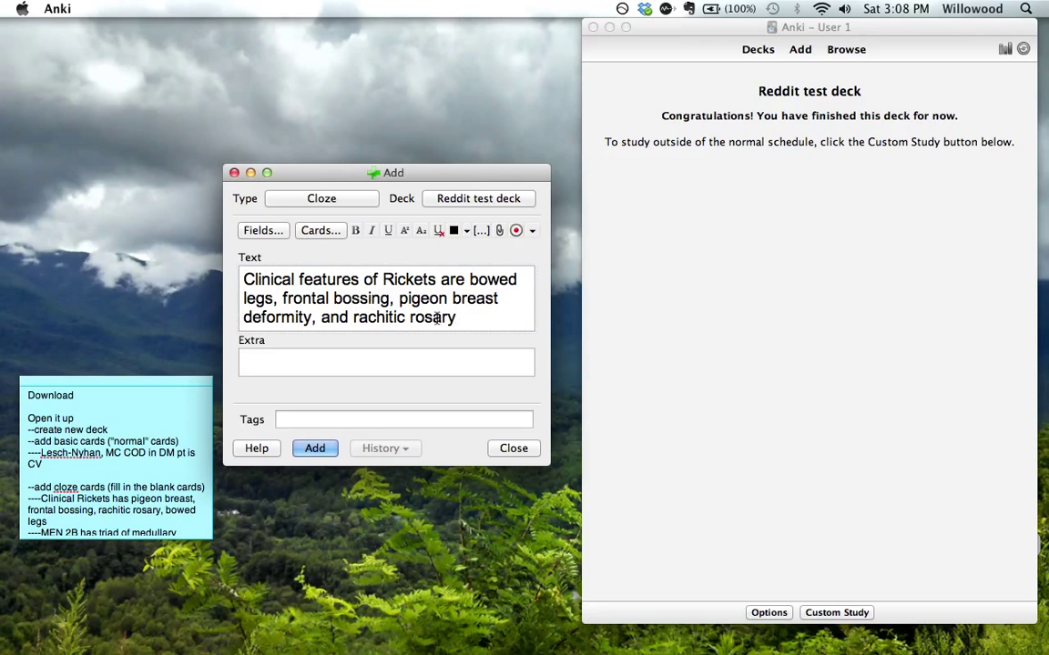
drag(456, 317, 353, 317)
key(super+shift+c)
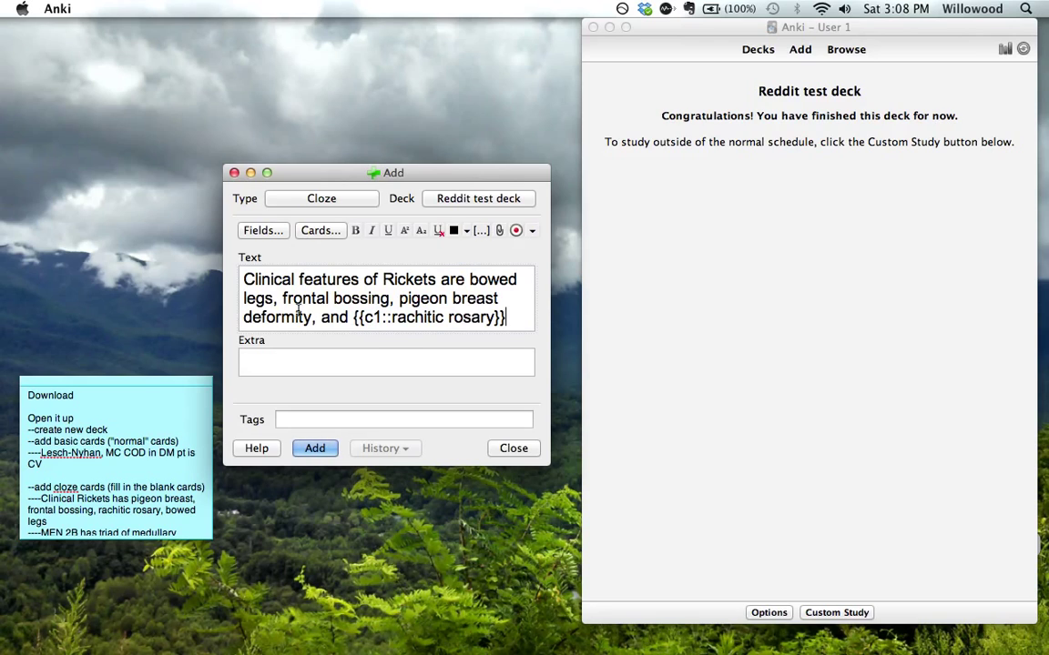
drag(243, 317, 469, 280)
key(super+shift+c)
key(super+shift+c)
key(super+shift+c)
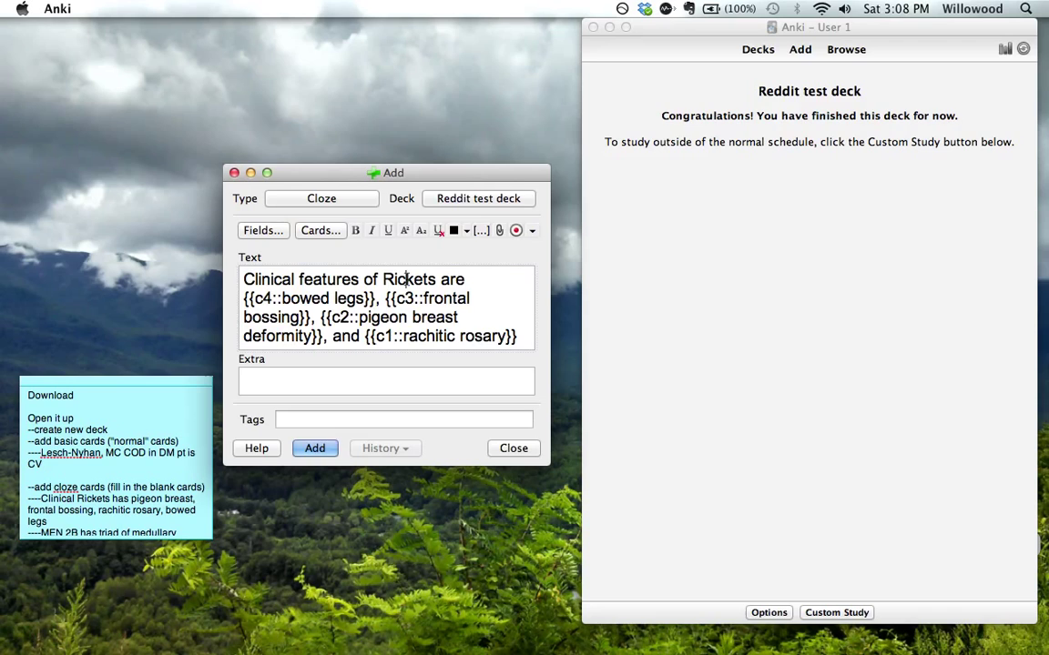
double_click(407, 280)
key(super+shift+c)
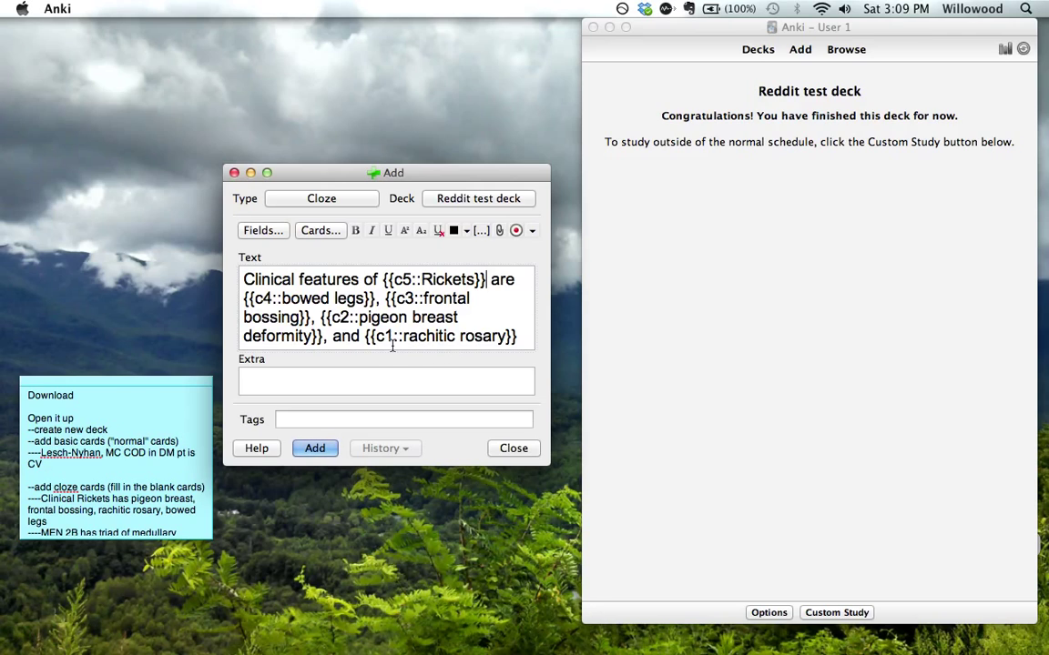
click(316, 450)
- Study the deck, answering the first two Rickets cloze cards and grading each Good
click(818, 106)
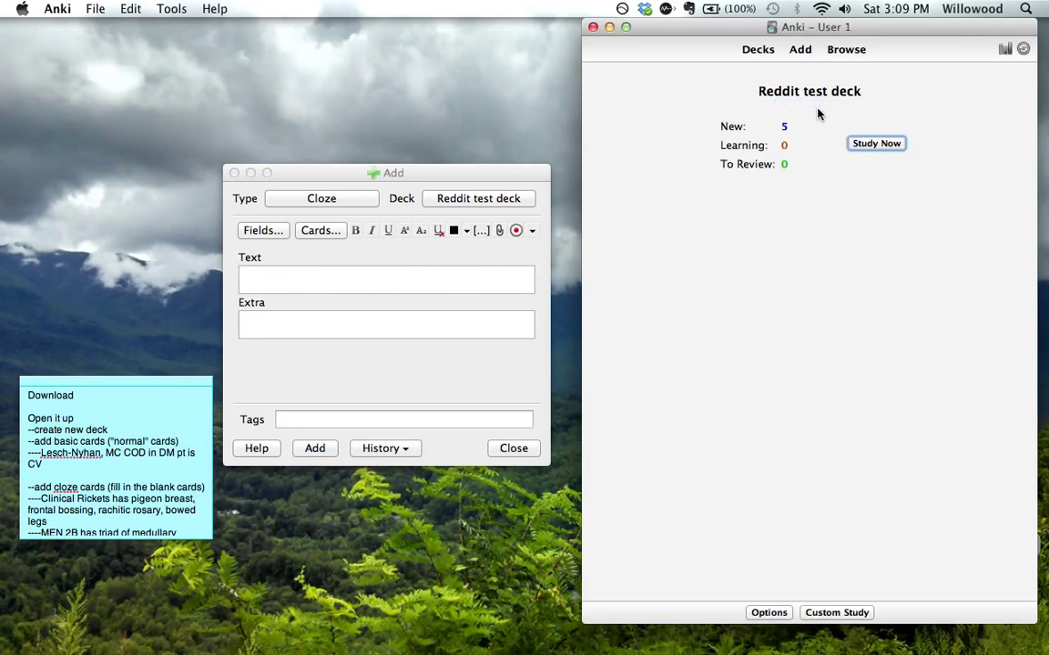
click(874, 144)
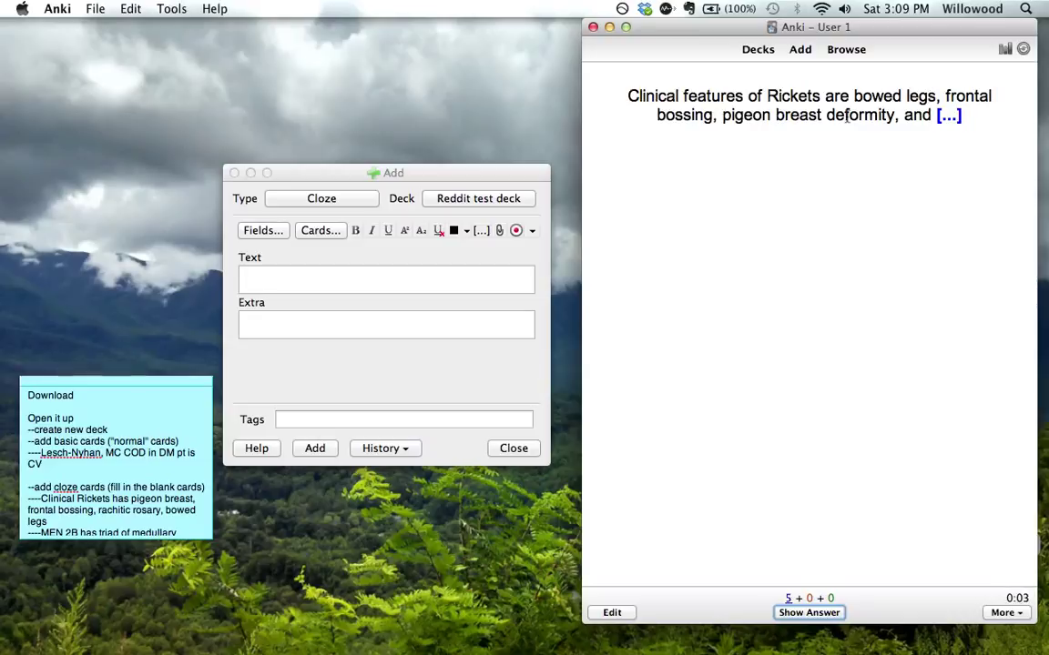
key(space)
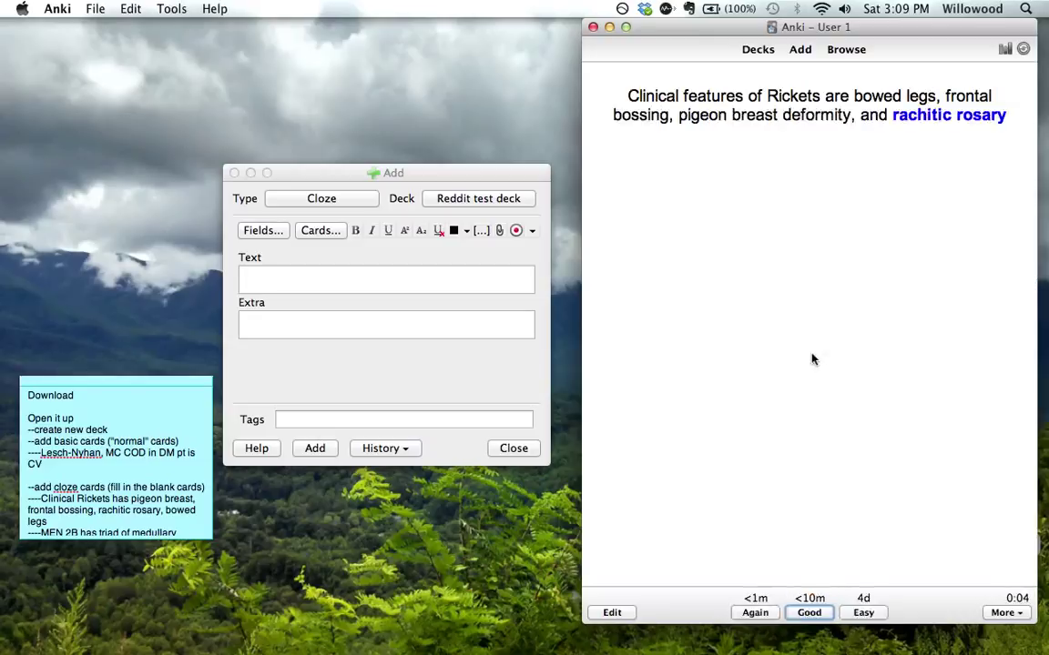
key(space)
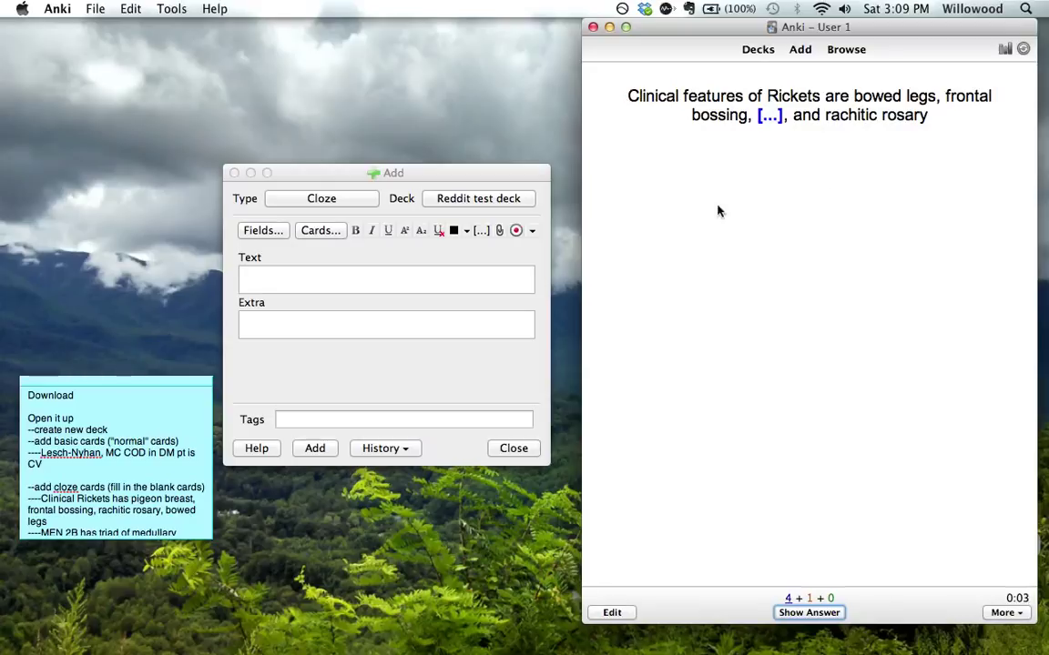
key(space)
key(space)
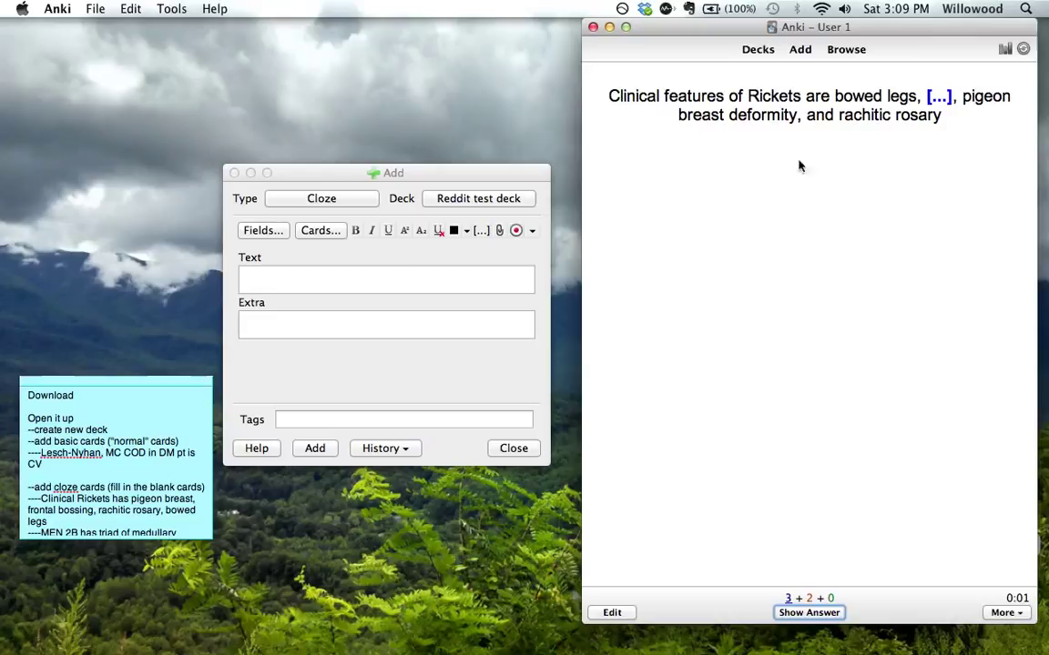
key(space)
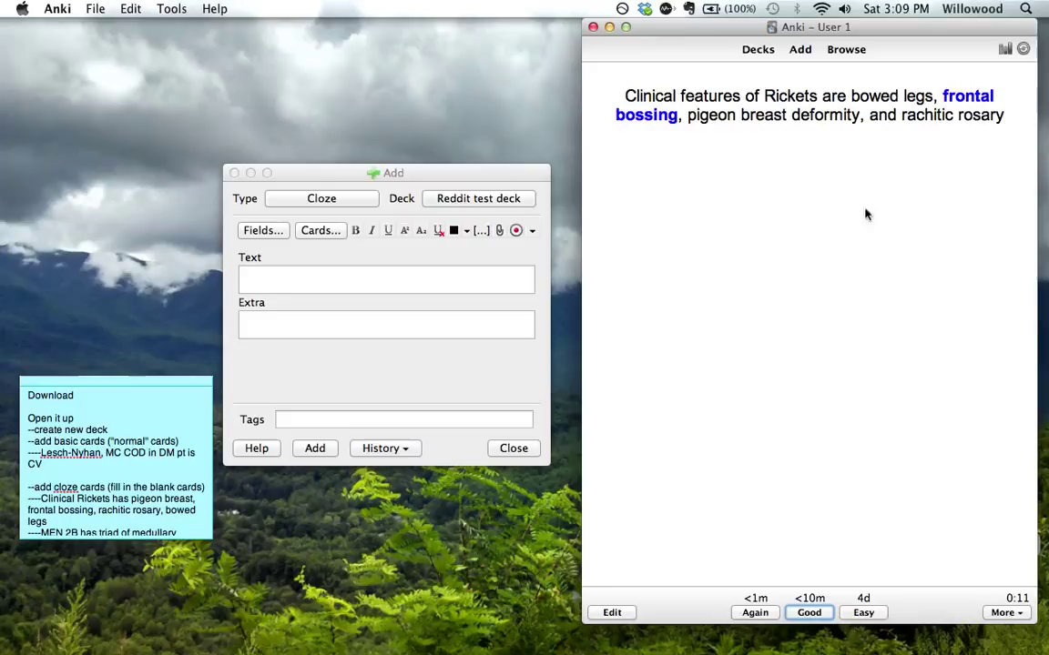
- Type 'MEN 2B has a triad of medullary carcinoma, pheochromocytoma, and ganglioneuromas of the oral mucosa' and select its last phrase
click(456, 278)
scroll(140, 480, down, 2)
scroll(141, 483, down, 3)
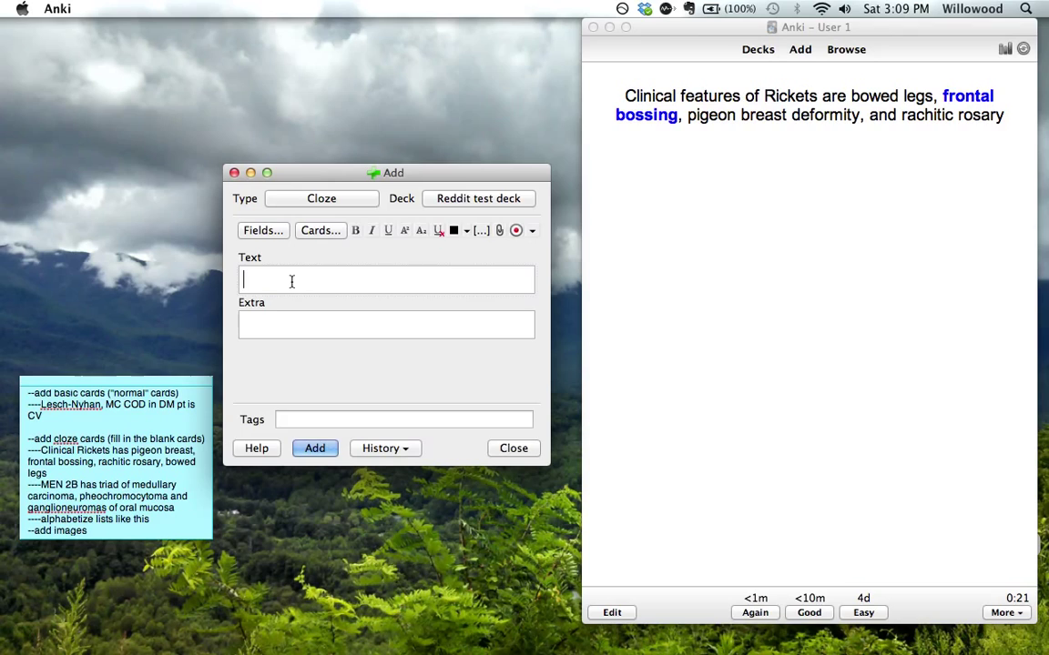
text(MEN 2B has a tria)
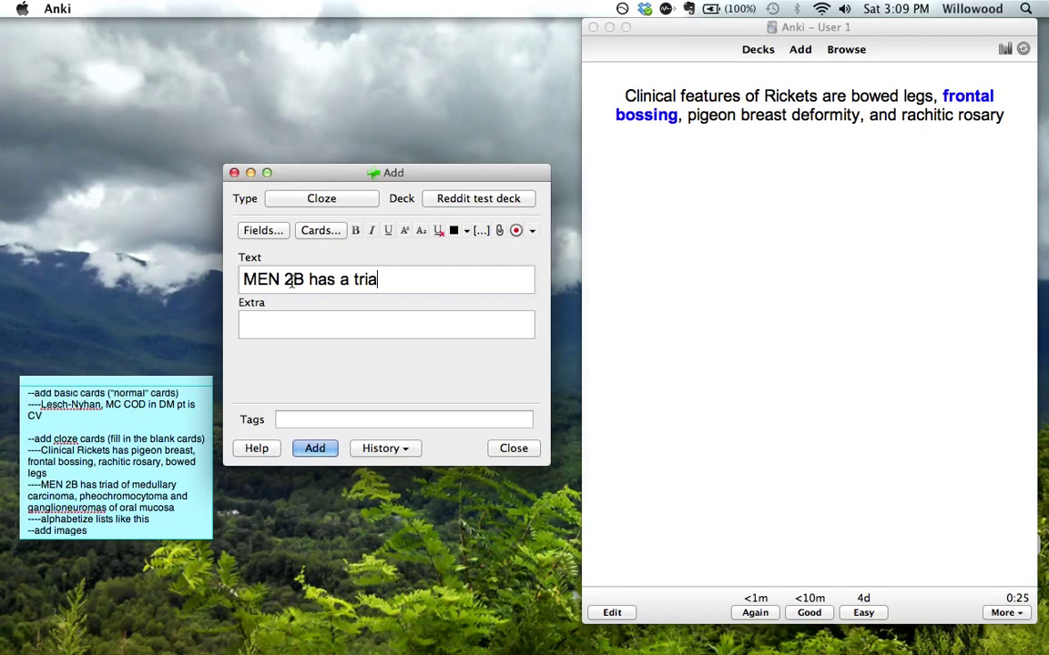
text(d of medullary car)
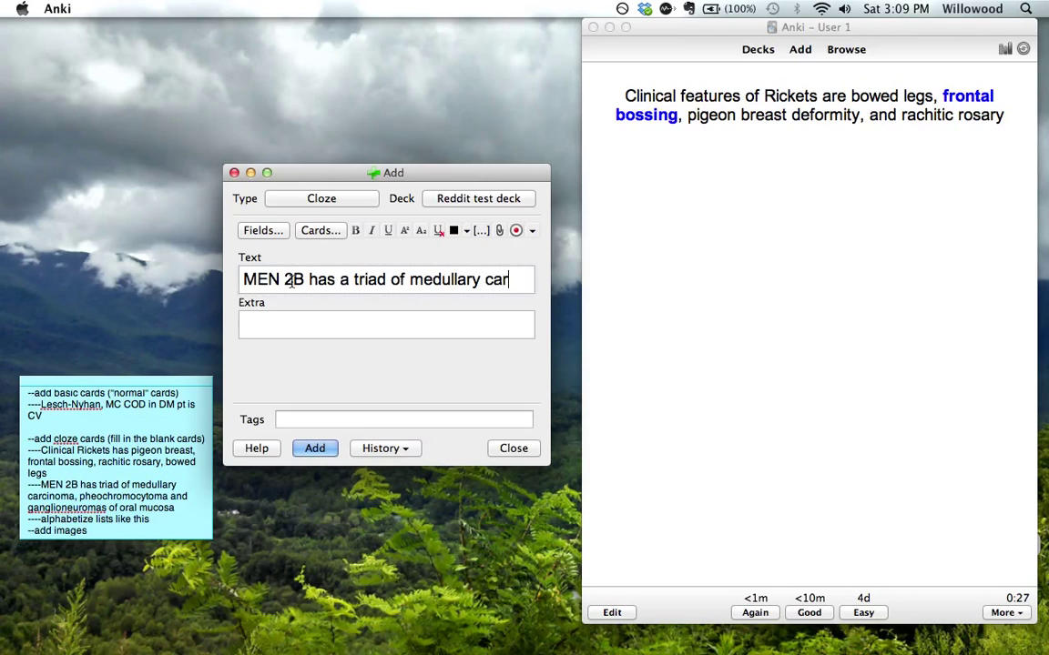
text(cinoma, pheochromo)
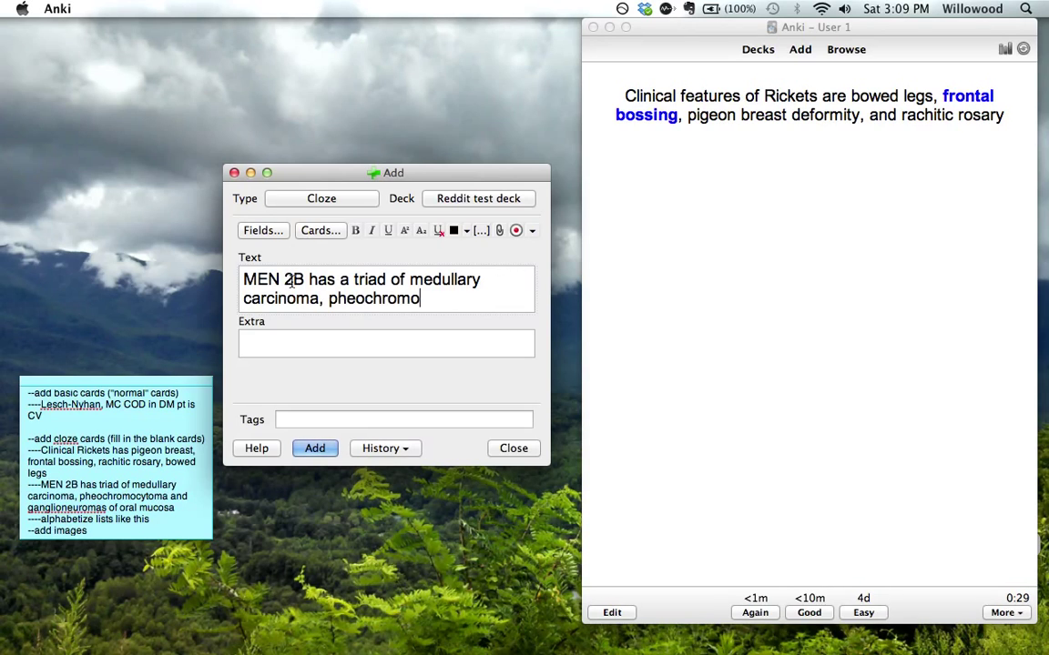
text(cytoma, and gang)
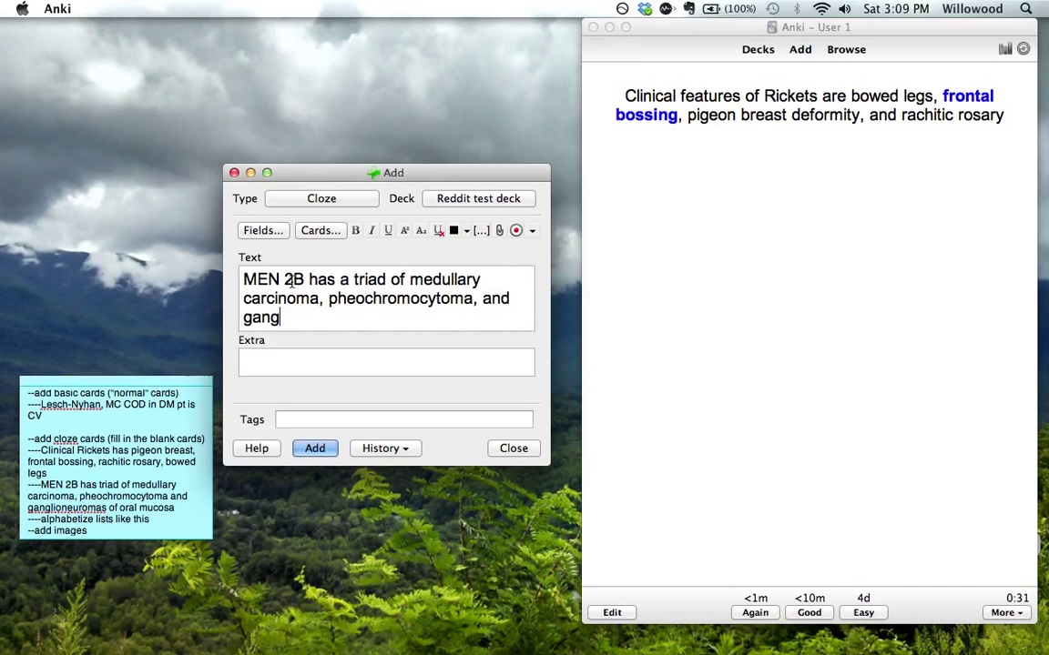
text(lioneuroma)
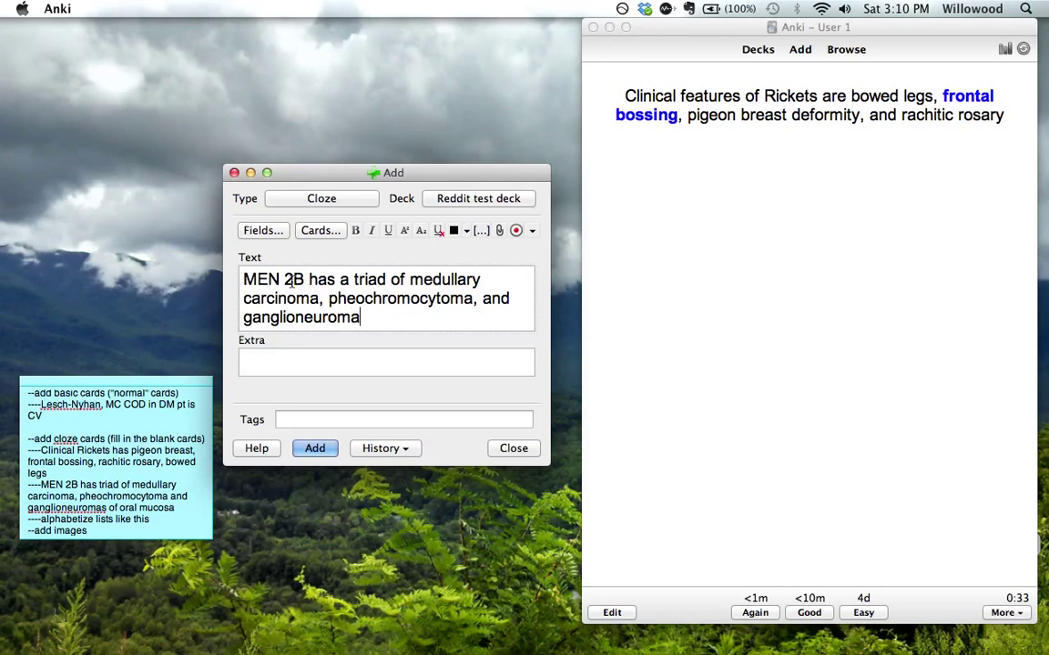
text(s of the o)
key(BackSpace)
text(the oral mucos)
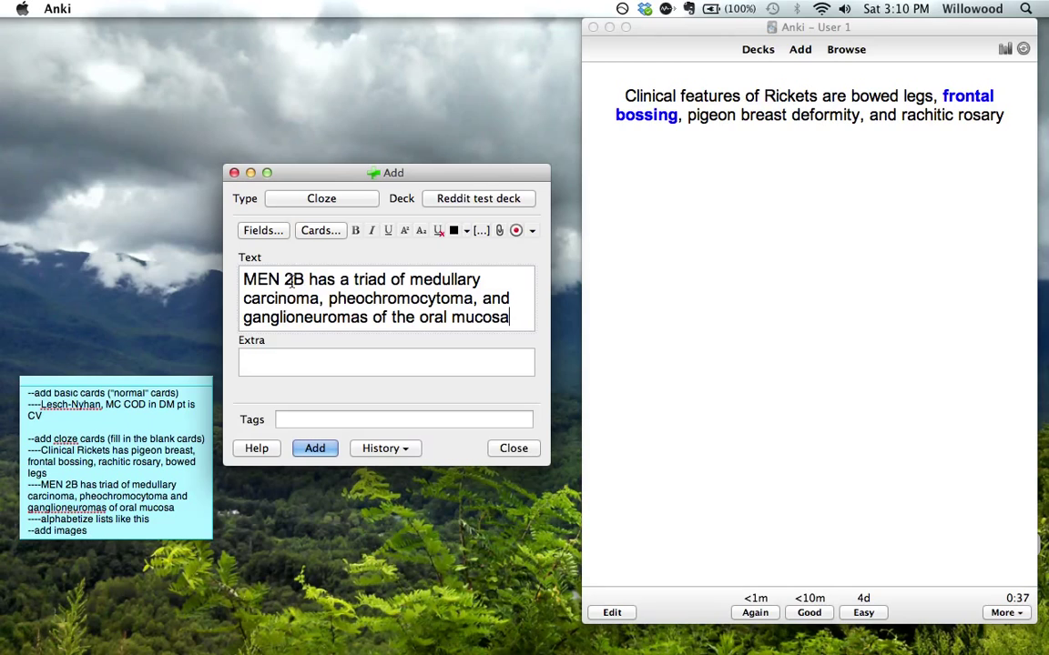
key(alt+shift+Left)
key(alt+shift+Left)
key(alt+shift+Left)
key(alt+shift+Left)
- Cloze ganglioneuromas of the oral mucosa, pheochromocytoma, medullary carcinoma and MEN 2B as c1–c4
key(alt+shift+Left)
key(super+shift+c)
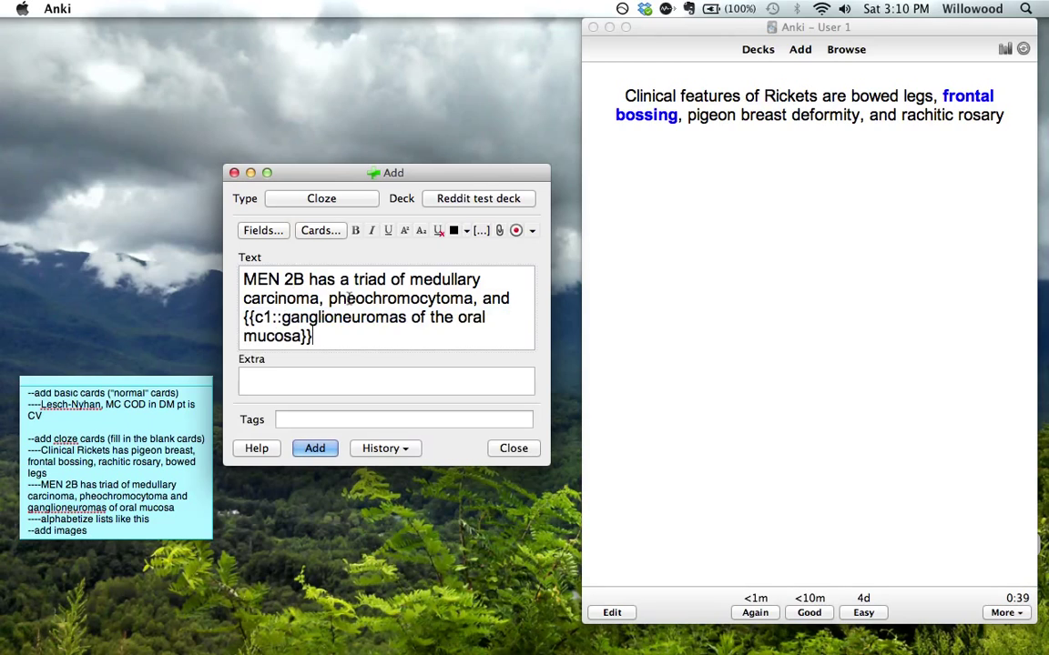
key(alt+Left)
key(alt+Left)
key(alt+Left)
key(alt+Left)
key(alt+Left)
key(alt+Left)
key(alt+Left)
key(alt+shift+Left)
key(super+shift+c)
key(Left)
key(Left)
key(alt+shift+Left)
key(alt+shift+Left)
key(alt+shift+Left)
key(alt+shift+Left)
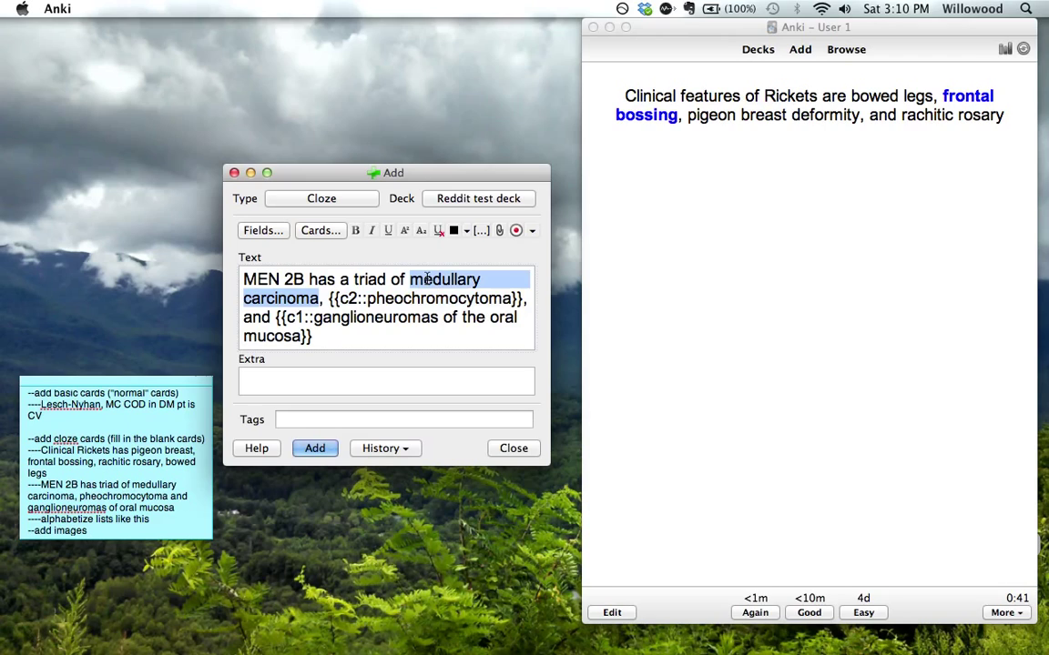
key(super+shift+c)
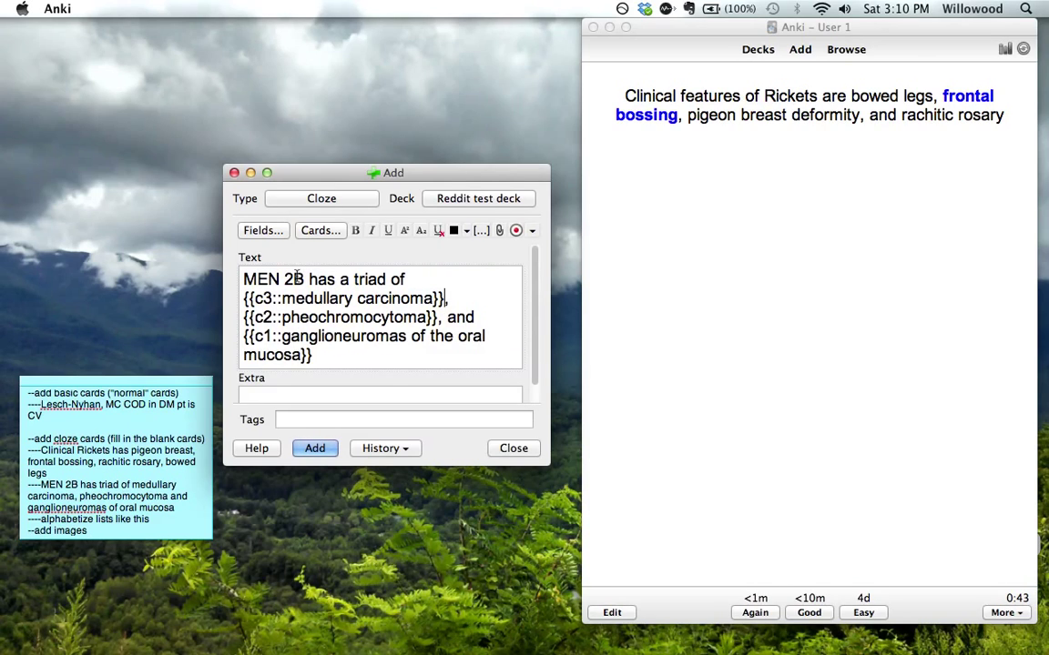
drag(305, 280, 233, 278)
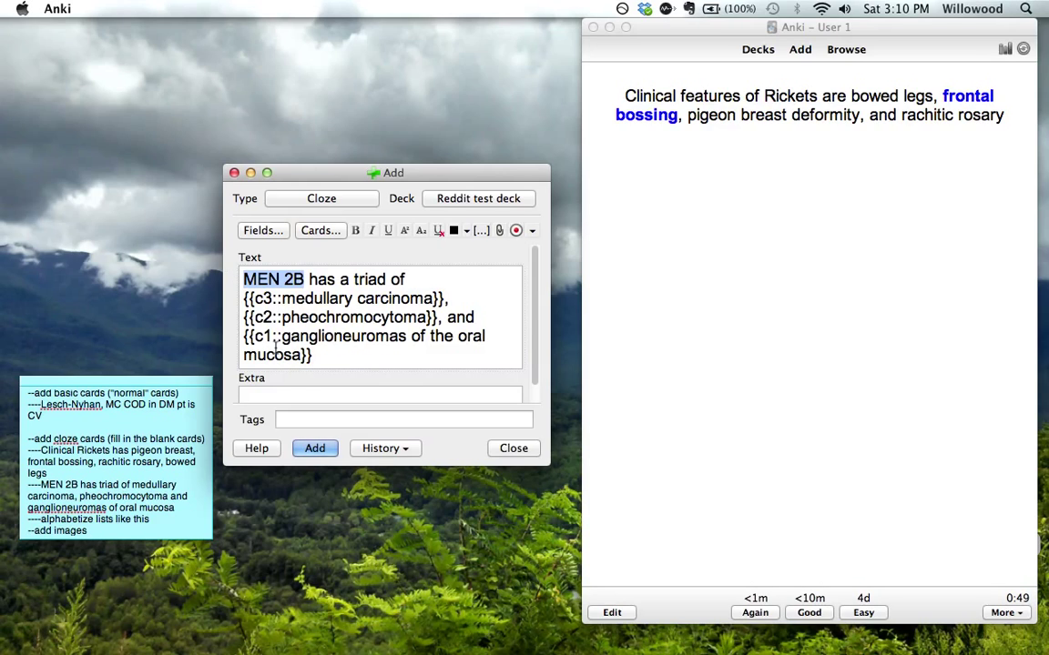
key(super+shift+c)
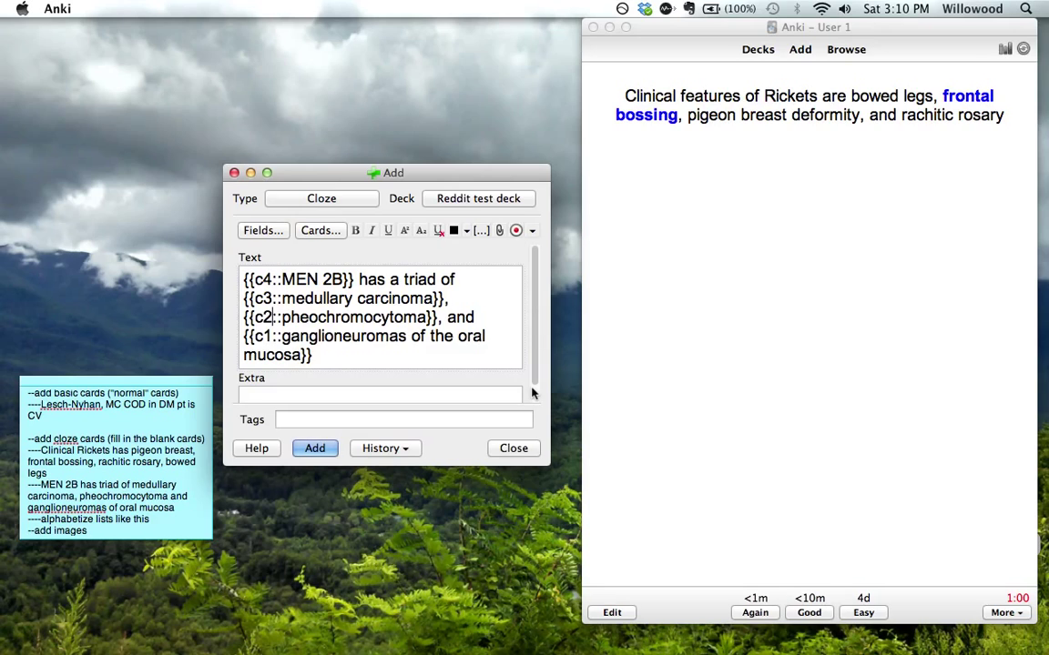
- Renumber pheochromocytoma's cloze from c2 to c1 and add the note
key(BackSpace)
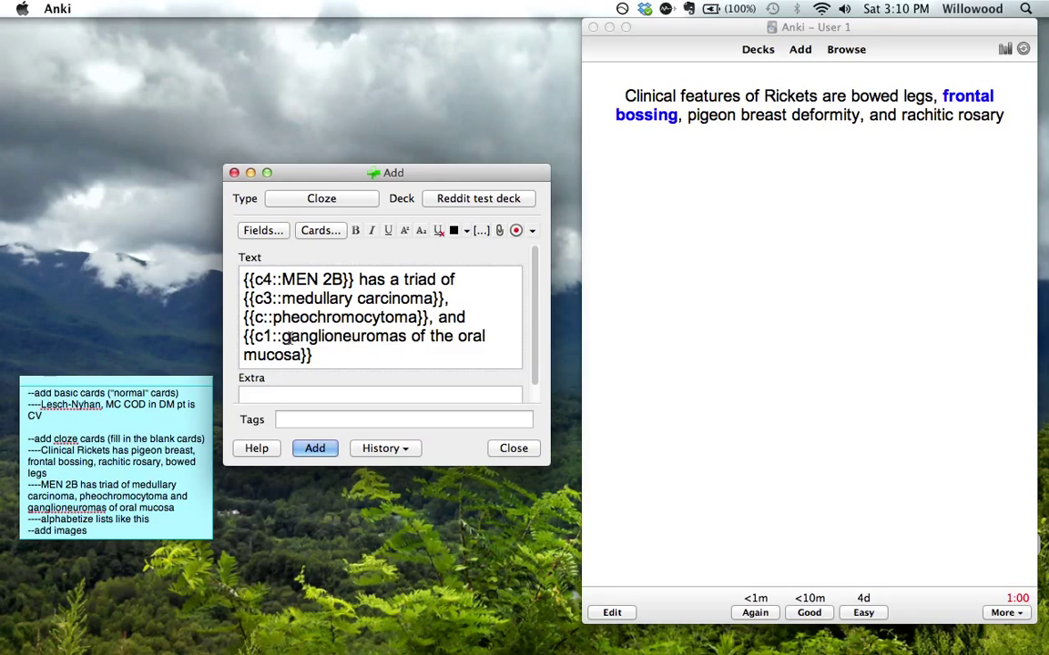
text(1)
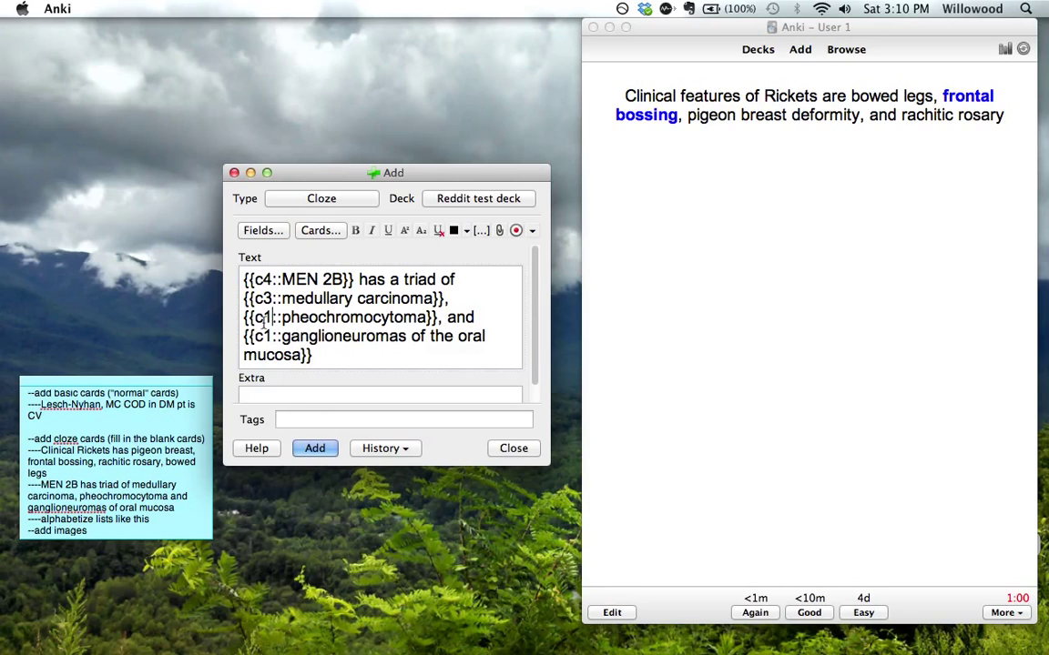
click(311, 448)
- Resume review: grade the MEN 2B cards Good, a Rickets card Again, then reveal bowed legs
click(809, 104)
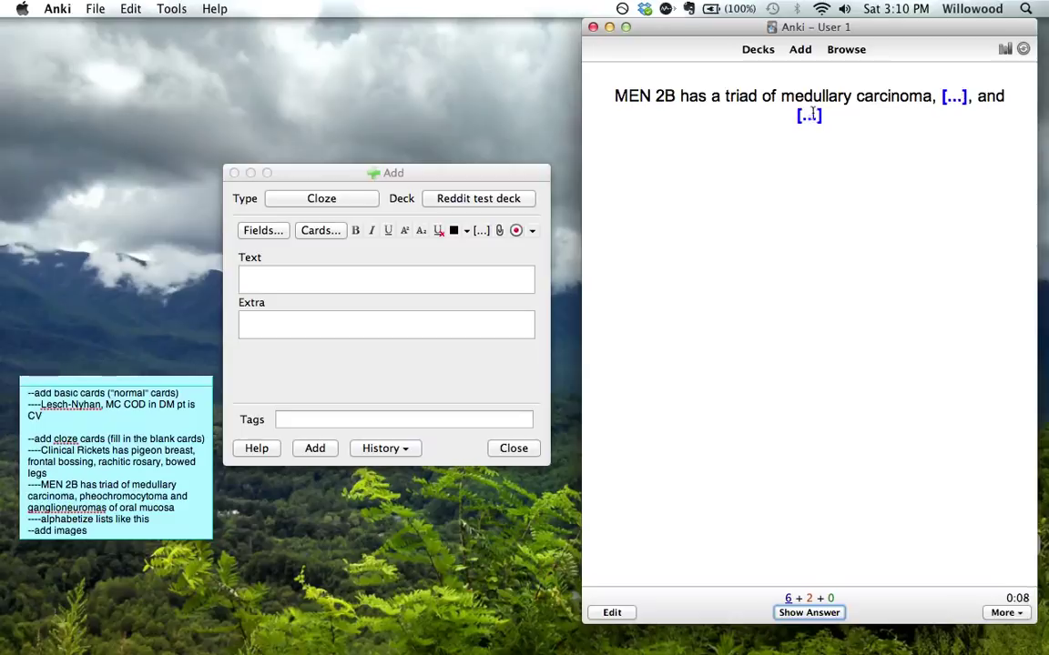
key(space)
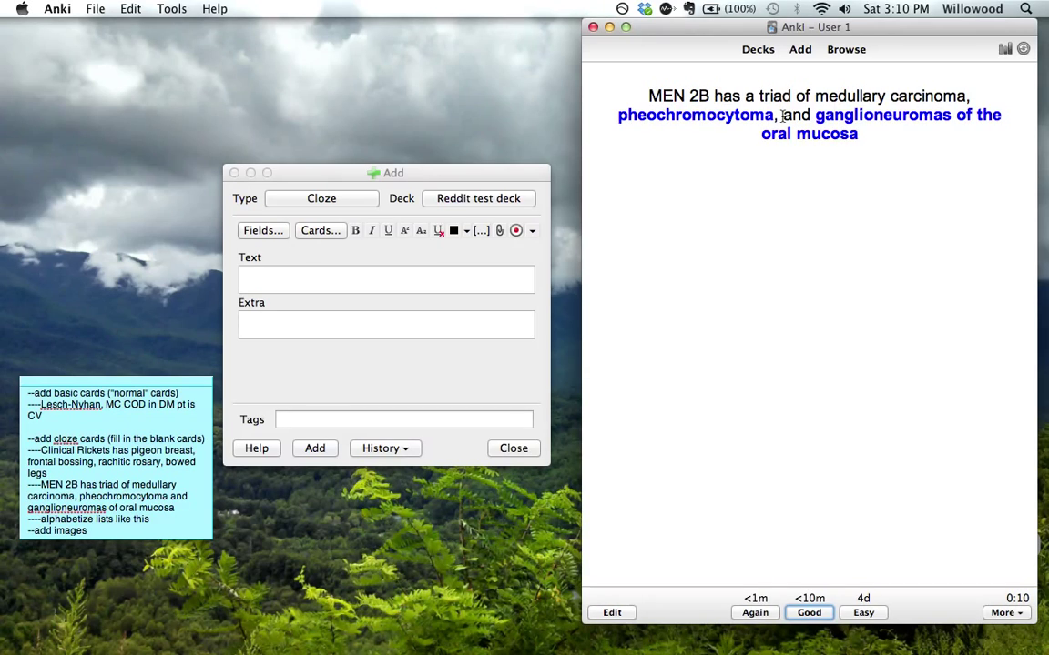
key(space)
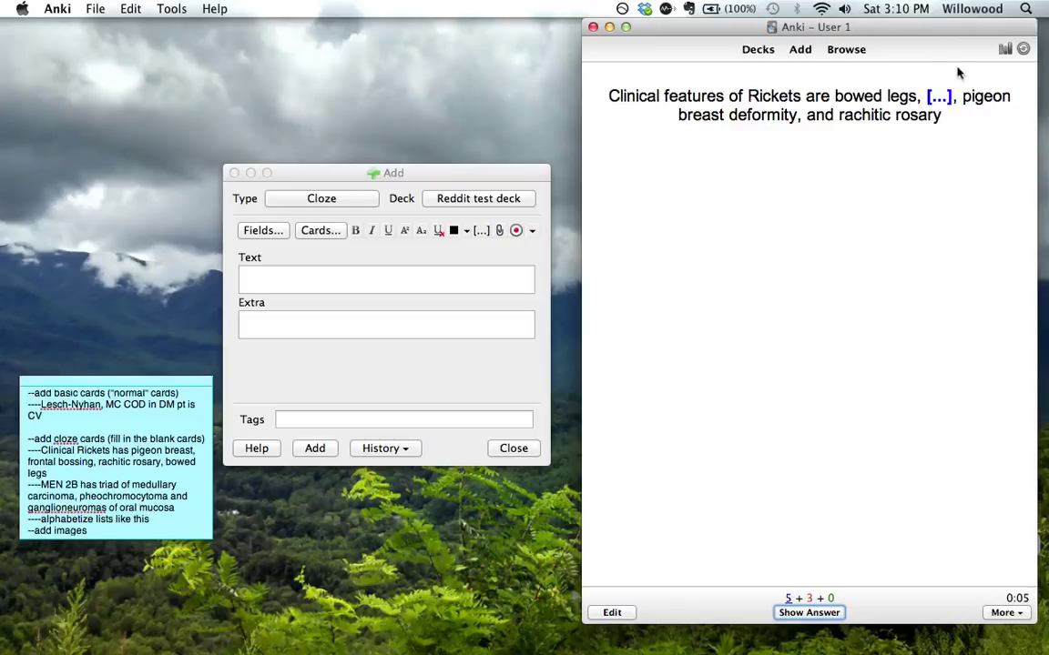
key(space)
key(1)
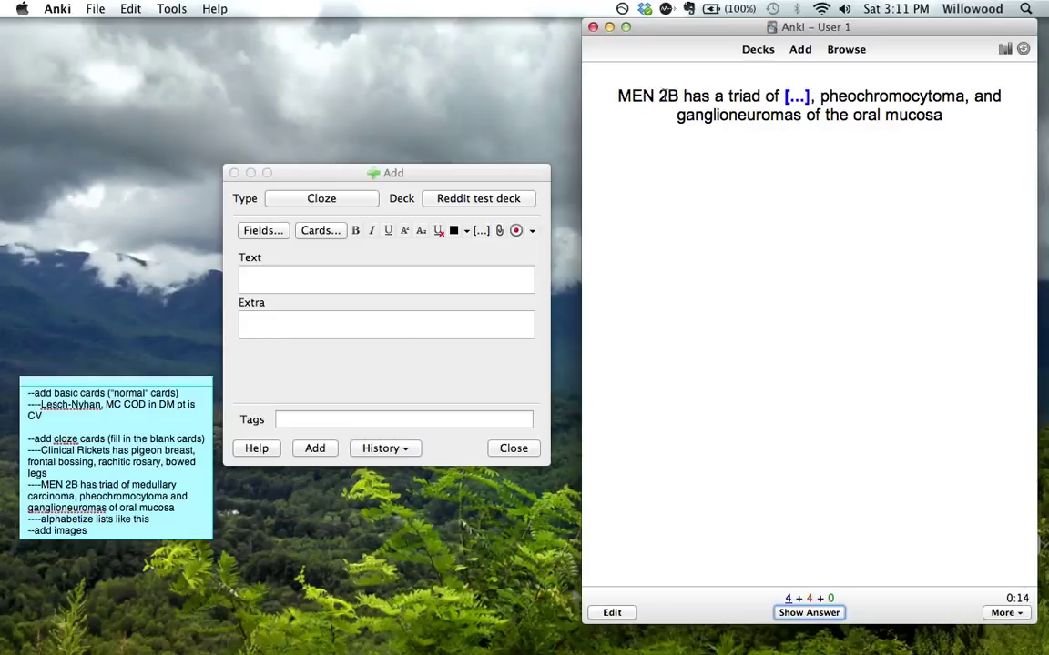
key(space)
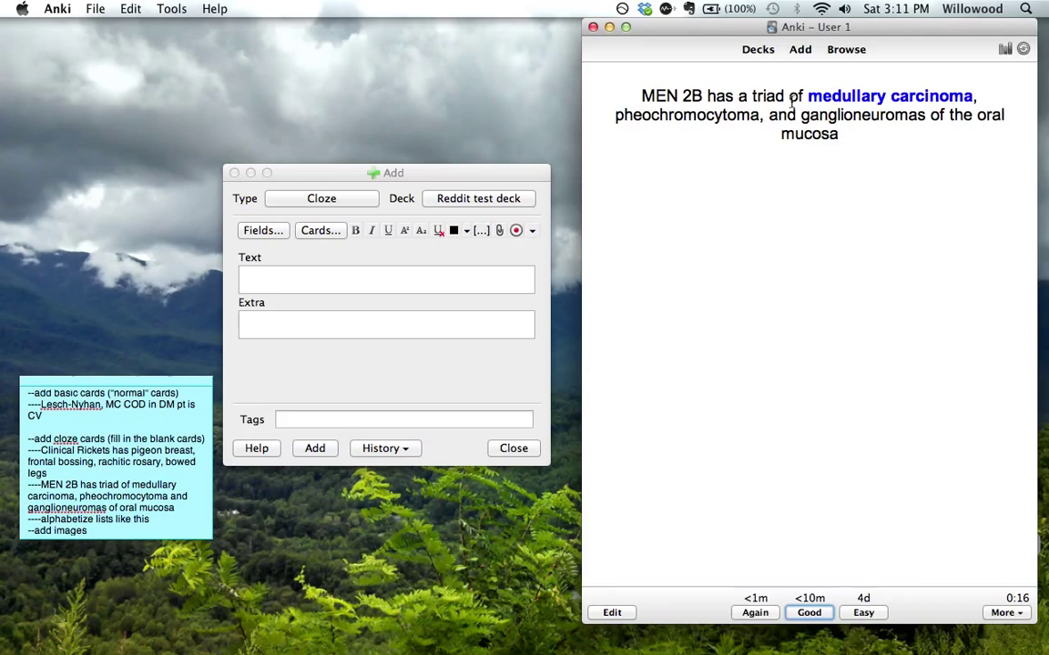
key(space)
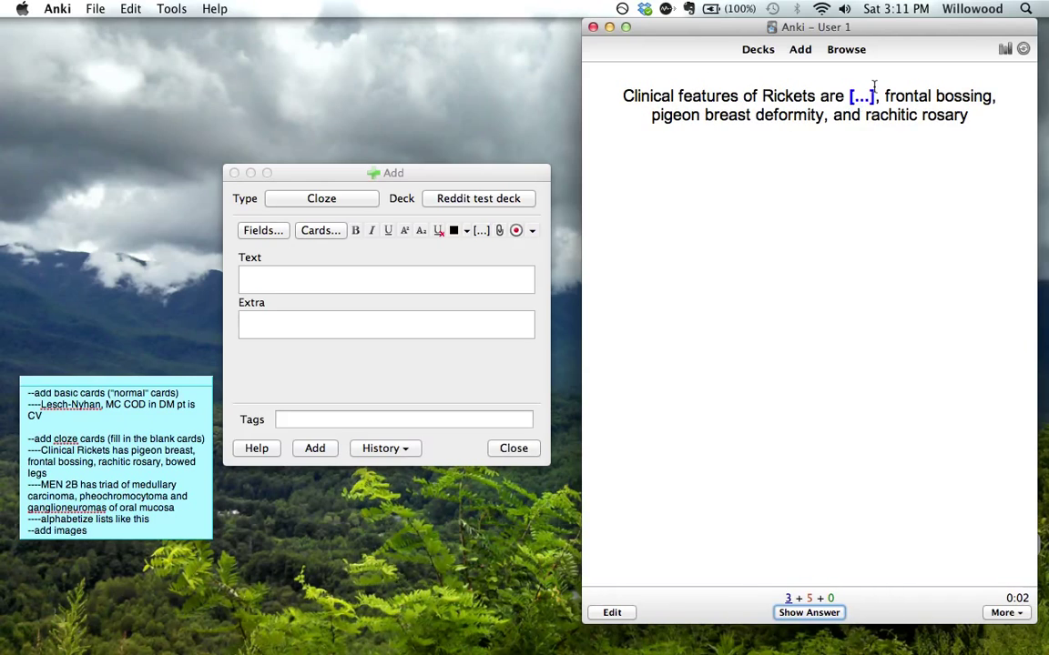
key(space)
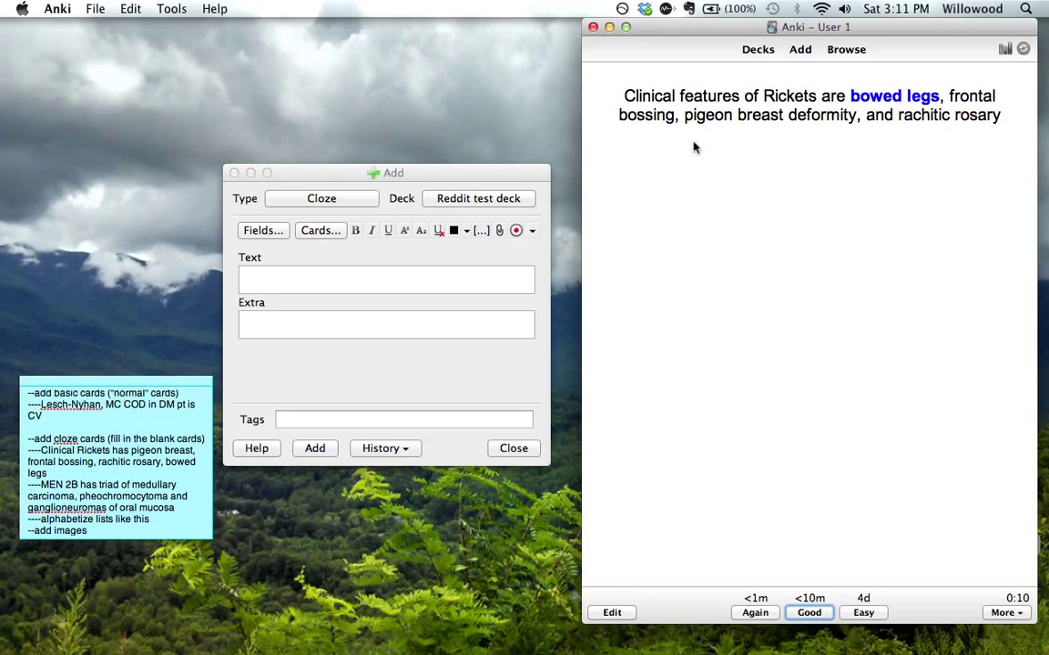
- Type 'Rachitic rosary is a feature of the dz Rickets' into the Text field
click(337, 285)
text(Rachitic )
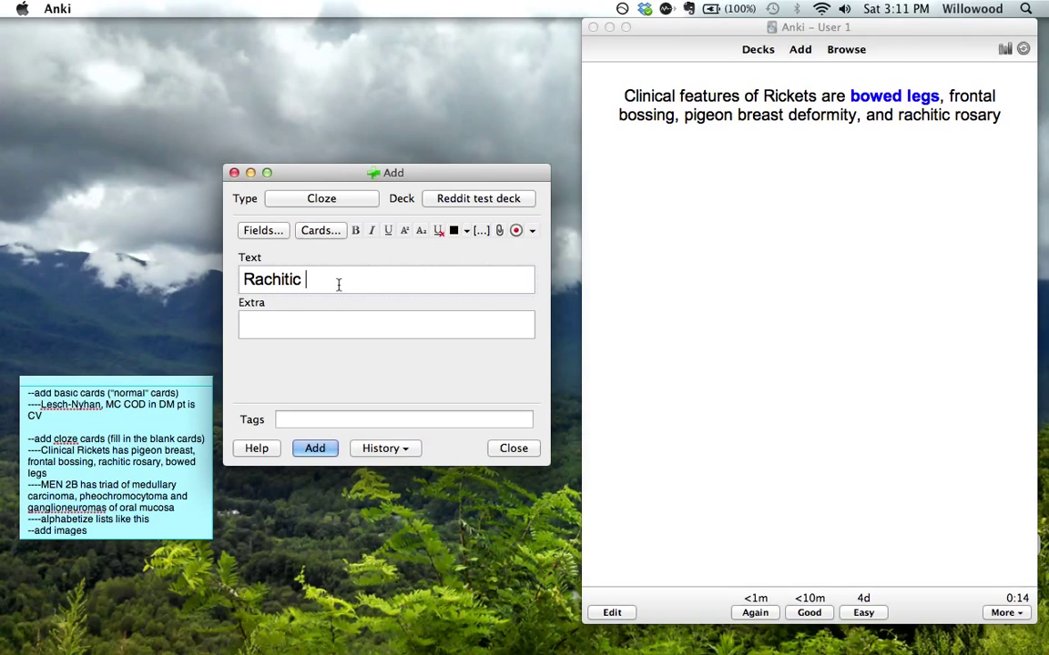
text(rosary is a )
text(cl)
key(BackSpace)
key(BackSpace)
text(featur eof)
key(BackSpace)
key(BackSpace)
key(BackSpace)
key(BackSpace)
text(e)
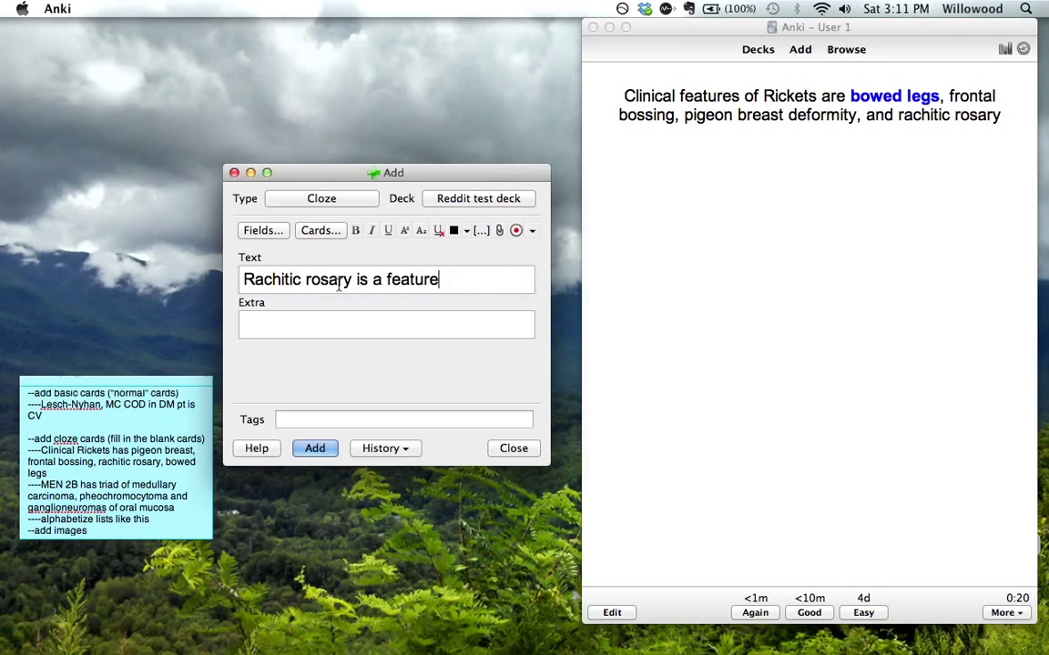
text( of the dz )
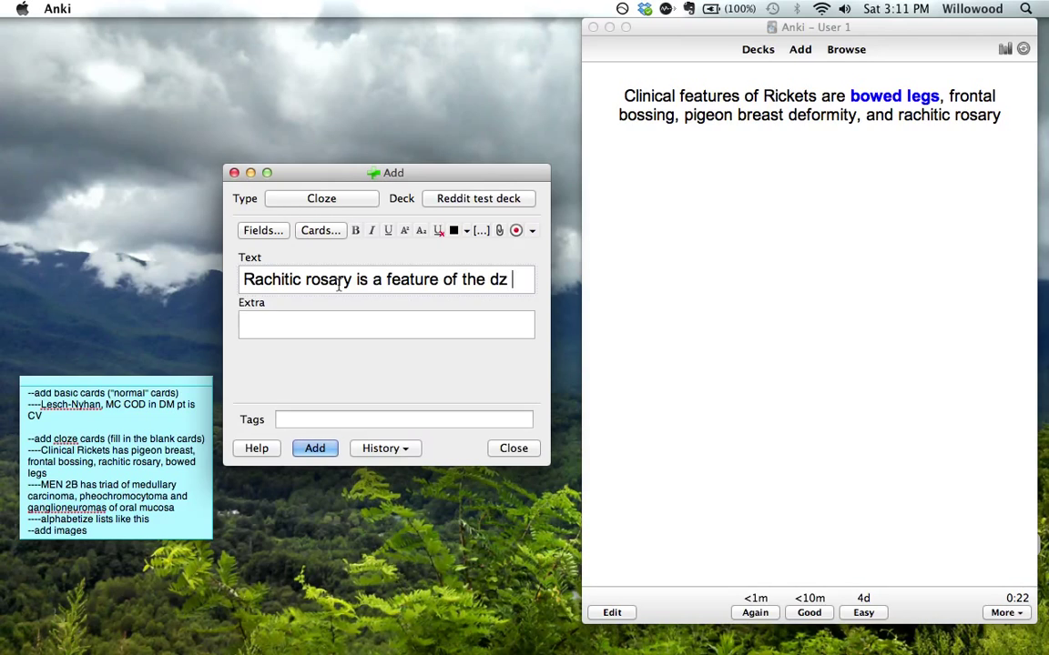
text(Rickets)
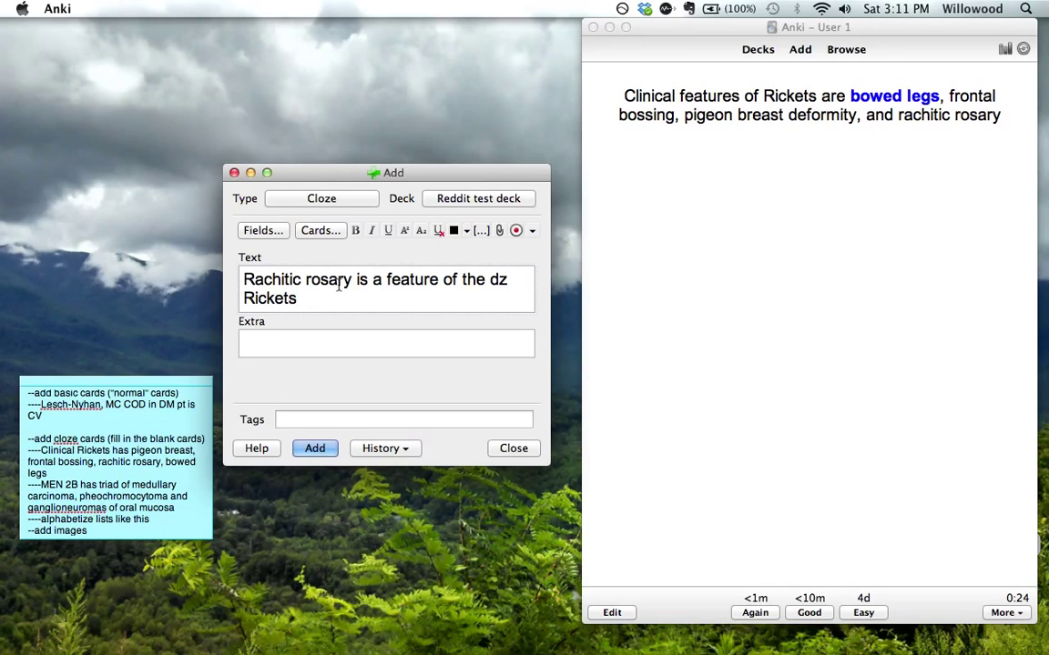
- Make Rickets the c1 cloze, repairing the garbled text, and add the note
drag(352, 280, 243, 281)
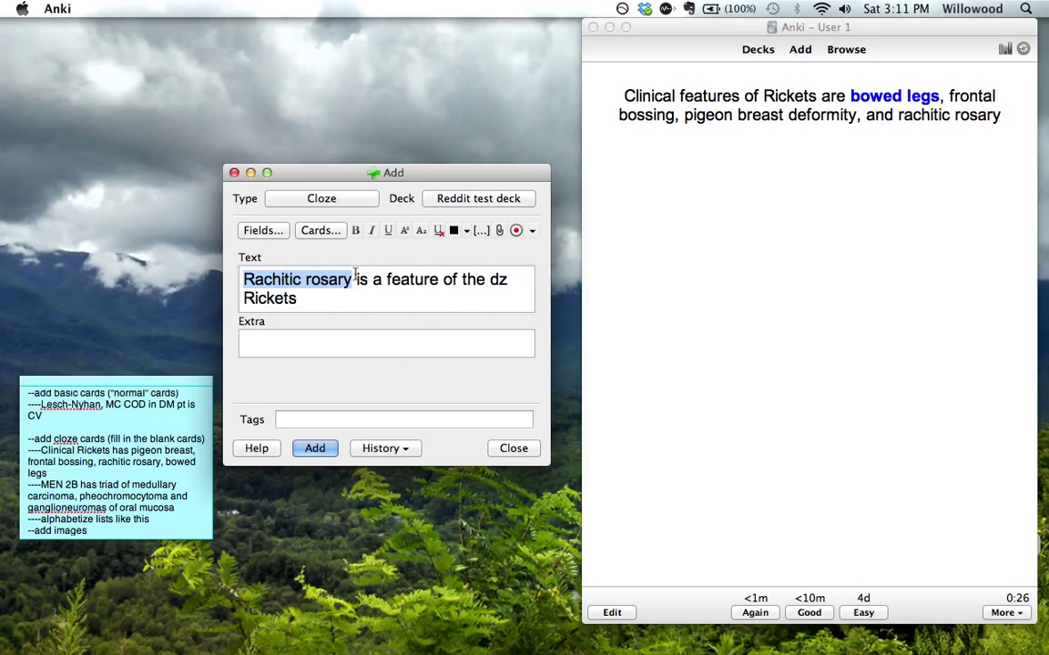
key(super+shift+c)
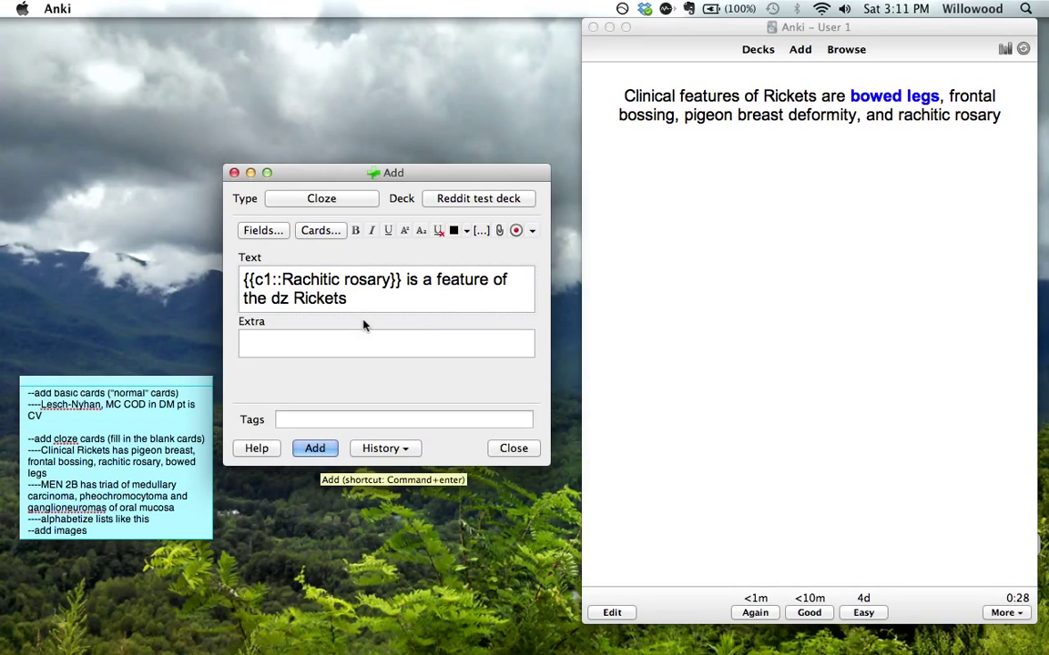
key(super+shift+Left)
text(Rachiti)
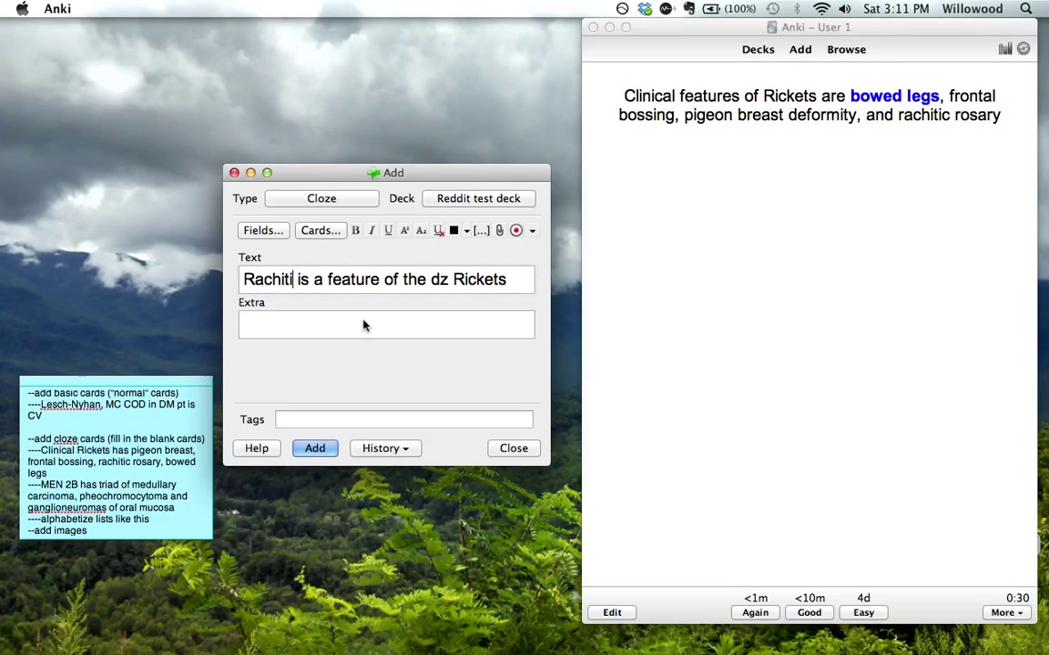
text(c rosary)
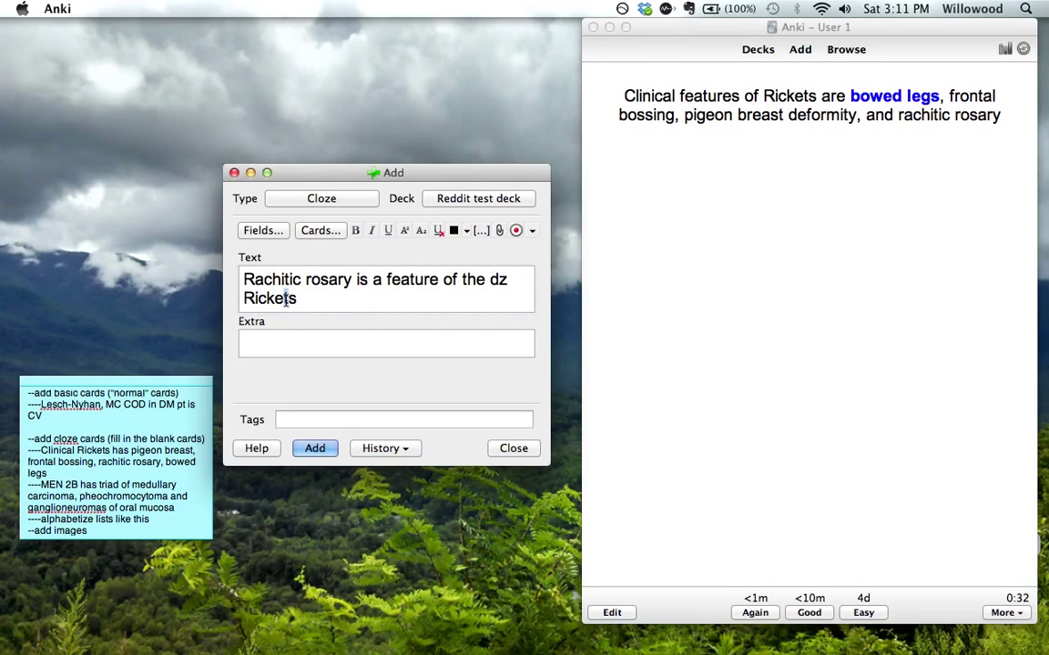
key(super+shift+c)
key(super+shift+Left)
text(R)
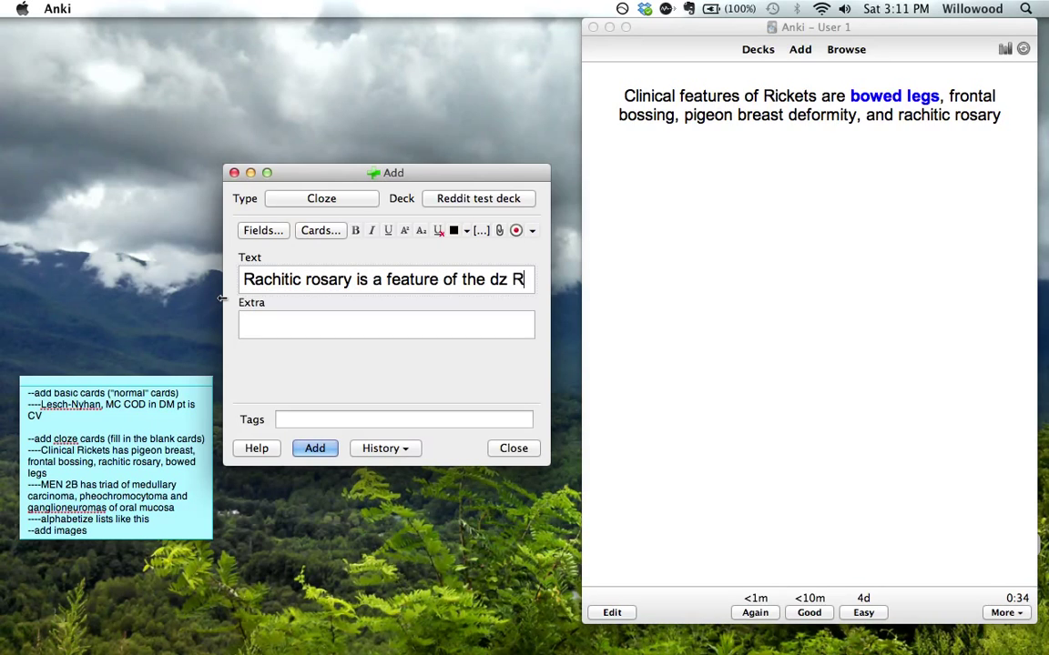
text(ickets)
key(super+shift+Left)
key(super+shift+c)
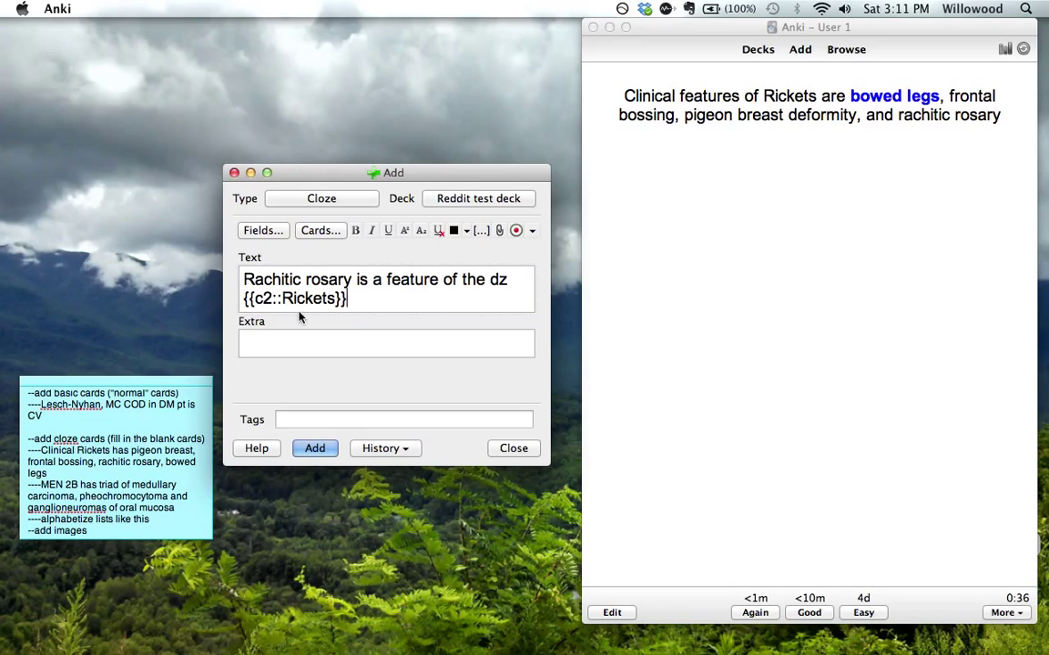
key(Left)
key(Left)
key(Left)
key(Left)
key(Left)
key(Left)
key(Left)
key(Left)
key(Left)
key(Left)
key(Left)
key(BackSpace)
text(1)
key(super+Return)
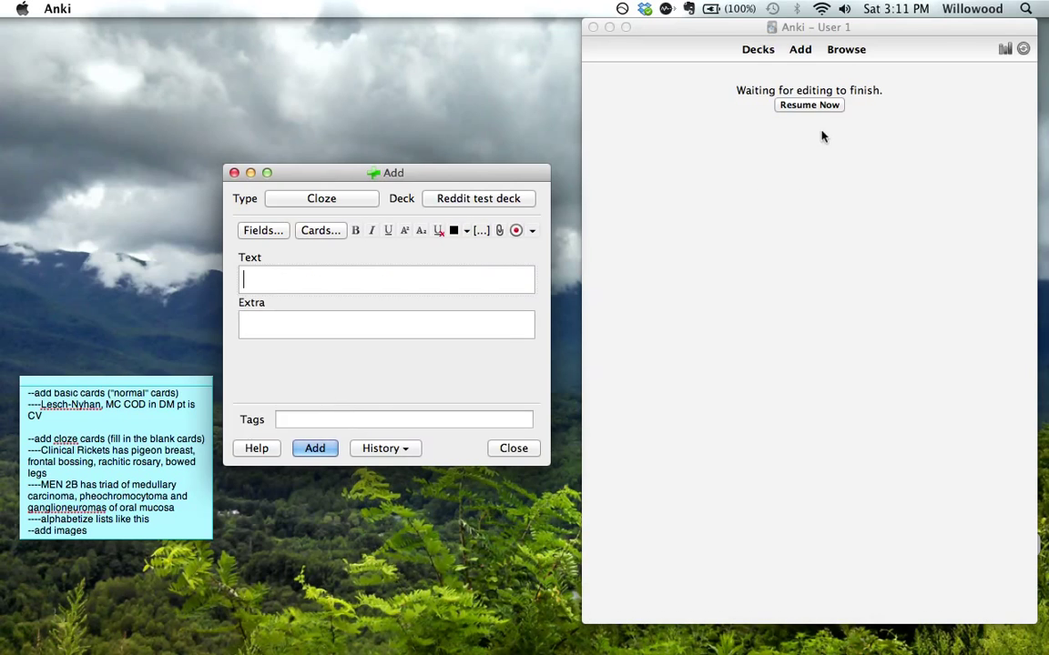
- Add the note 'Pigeon breast deformity is seen in the dz {{c1::Rickets}}', then resume the review
text(Pigeon breast deform)
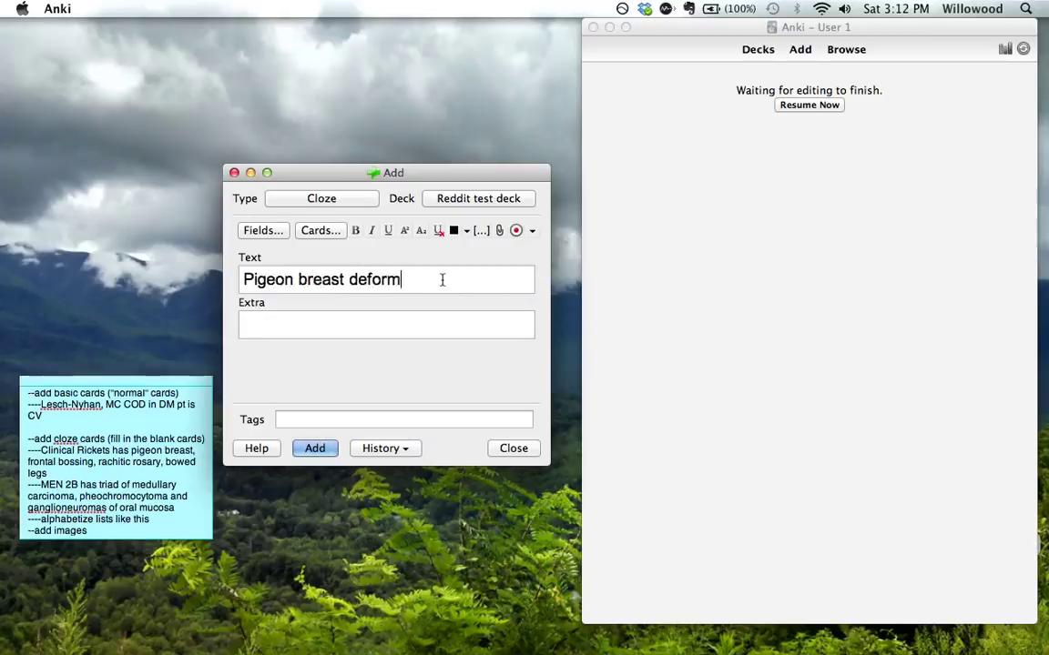
text(ity is seen int he)
key(BackSpace)
key(BackSpace)
key(BackSpace)
key(BackSpace)
text(the d)
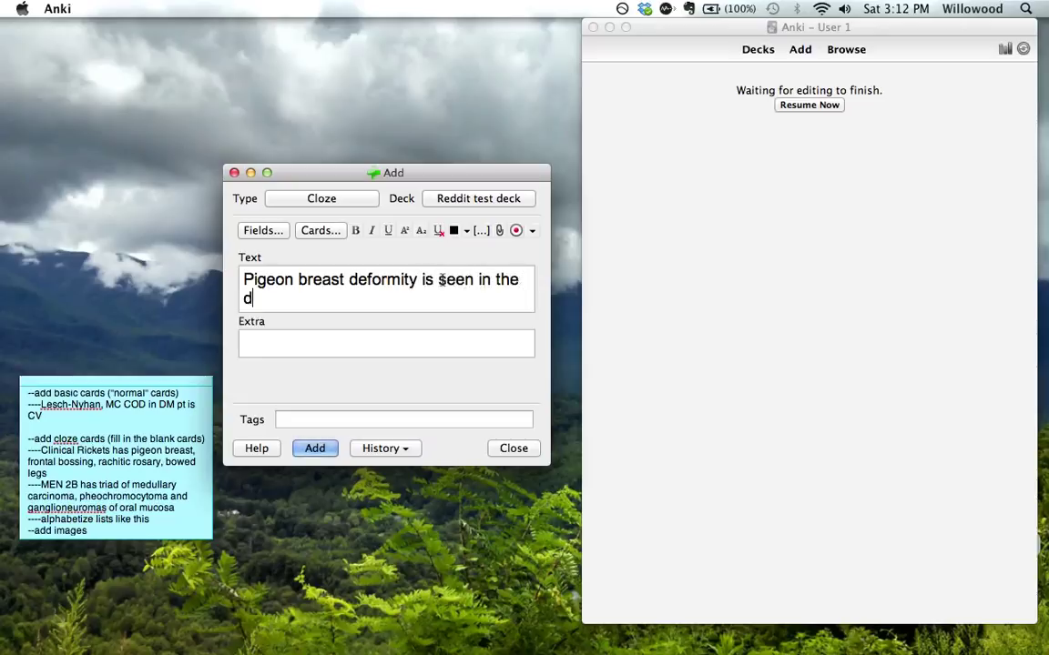
text(z Rickets)
key(alt+shift+Left)
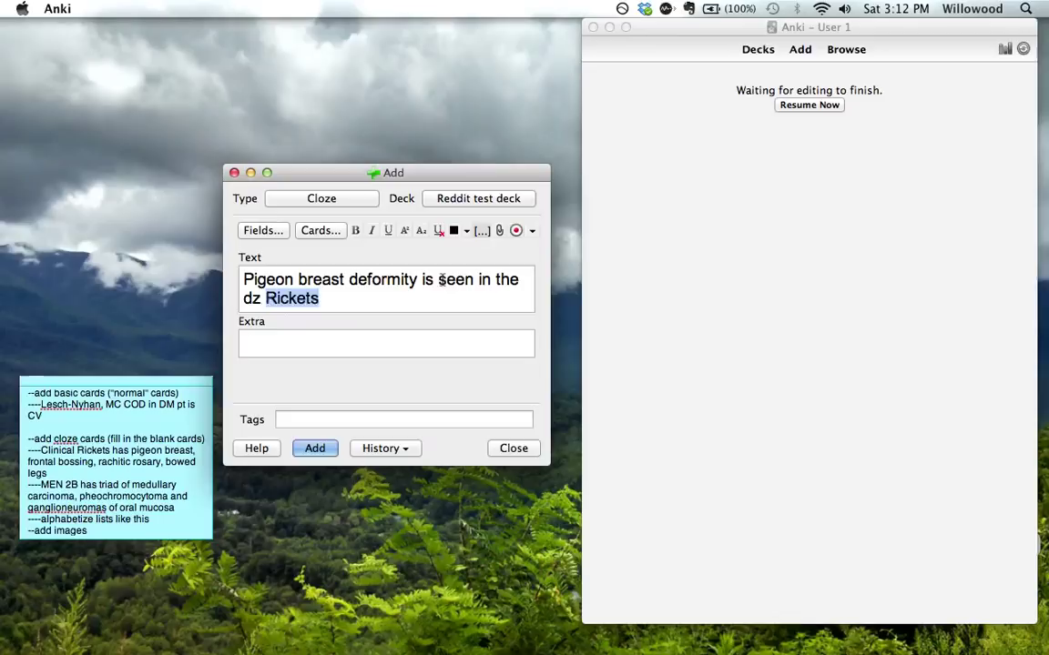
key(super+shift+c)
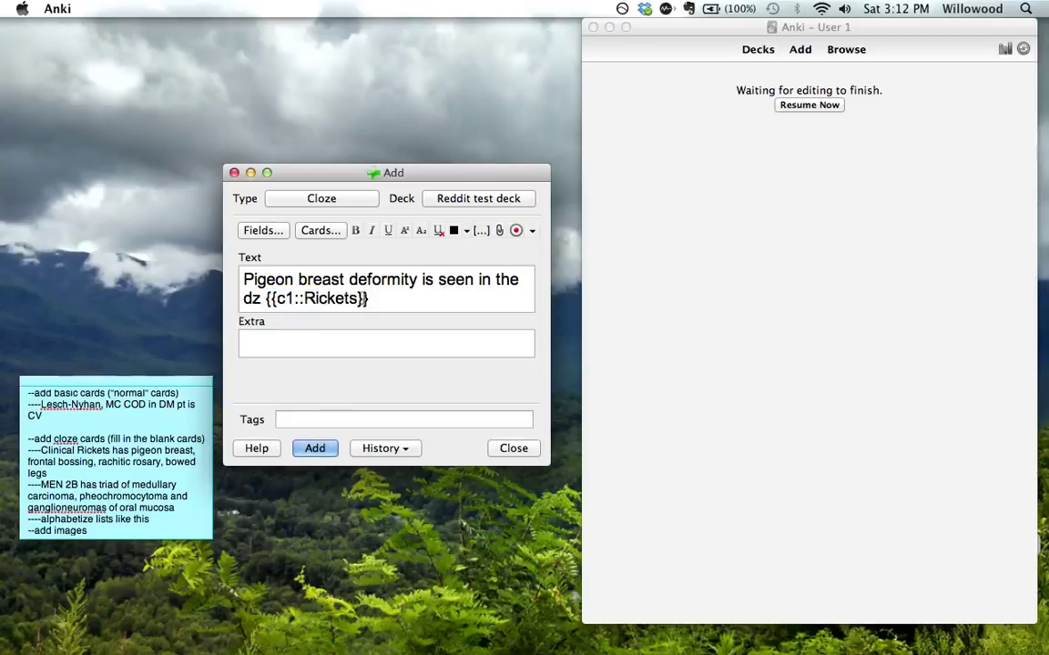
click(315, 448)
click(804, 106)
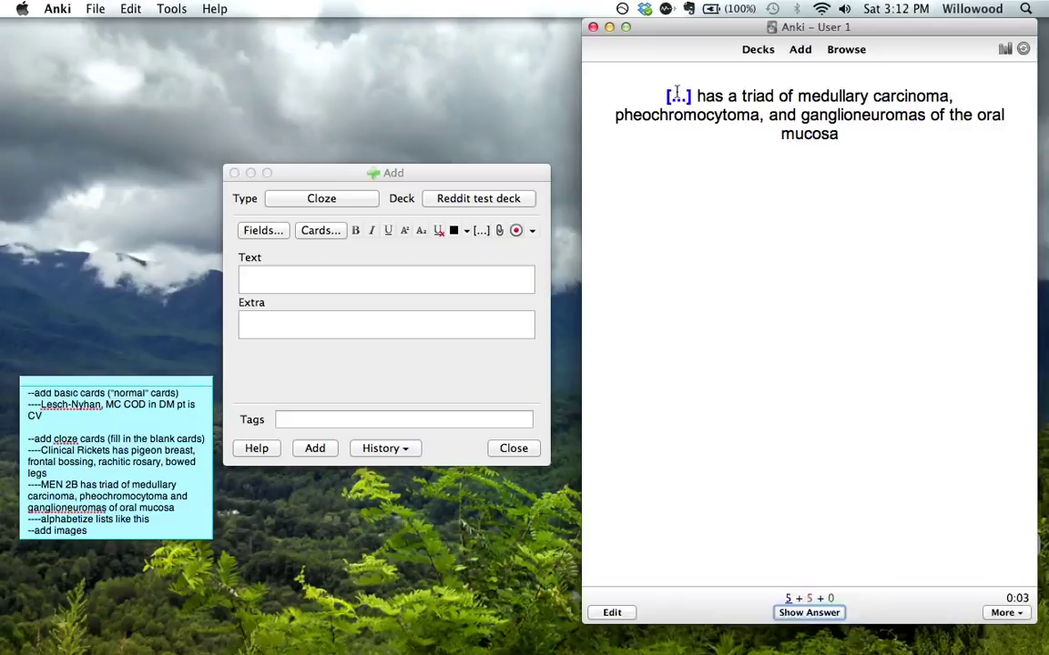
- Grade the MEN 2B, rachitic rosary and bowed legs cards Good, then reveal frontal bossing
key(space)
key(space)
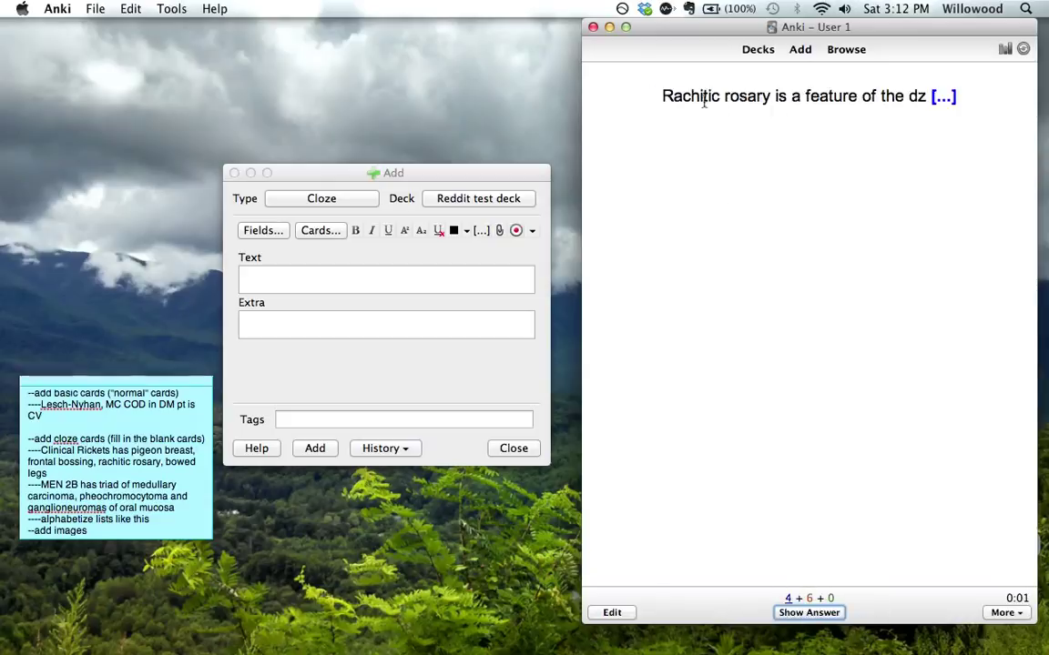
key(space)
key(space)
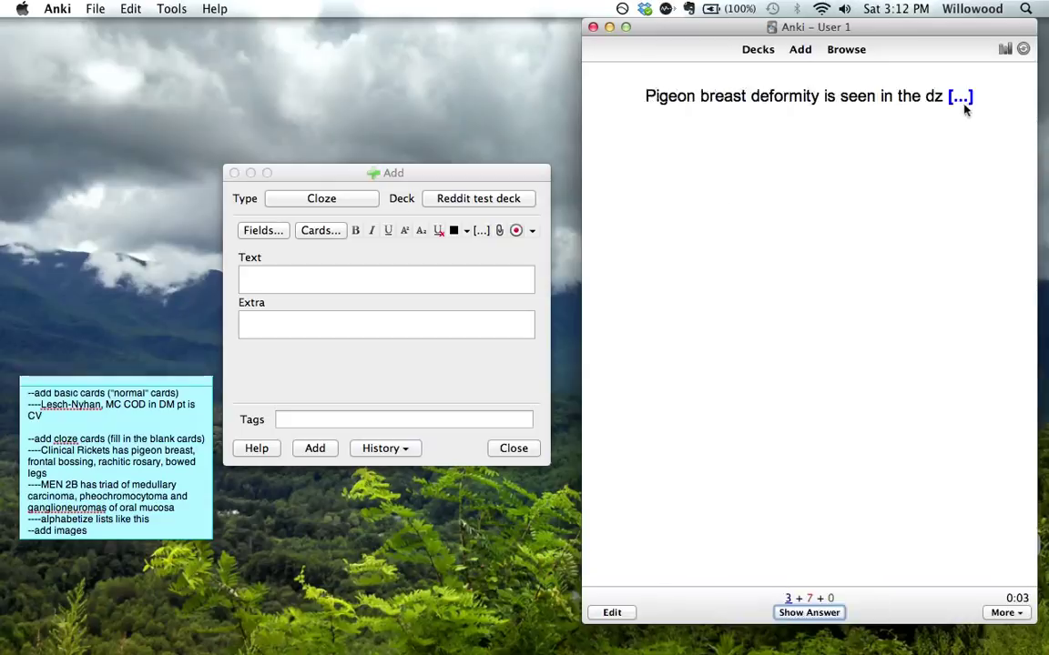
key(space)
key(space)
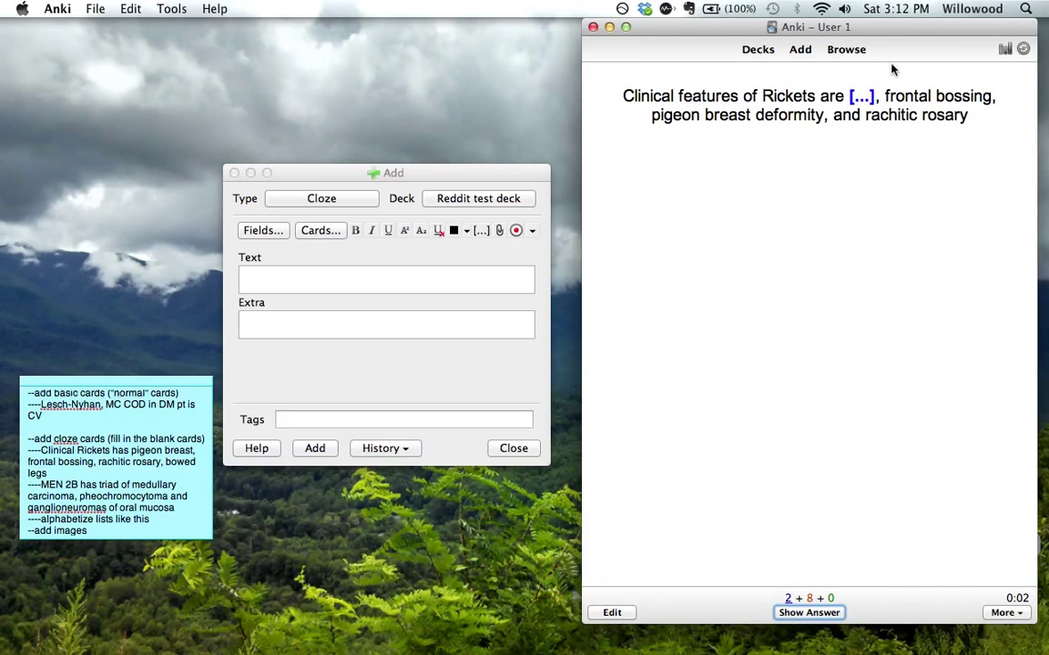
key(space)
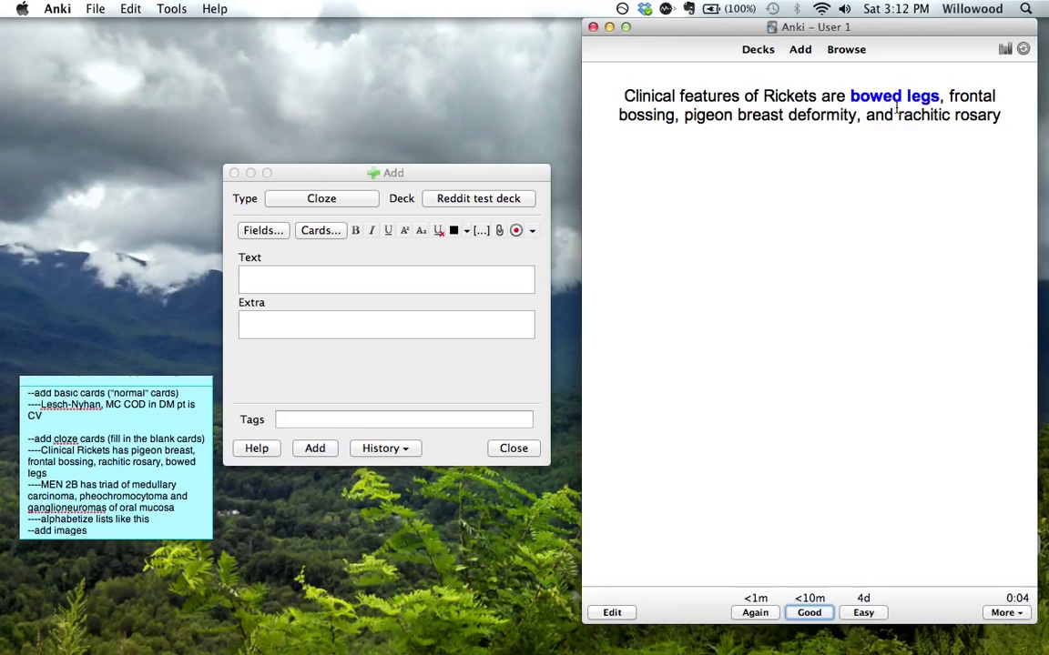
key(space)
key(space)
key(space)
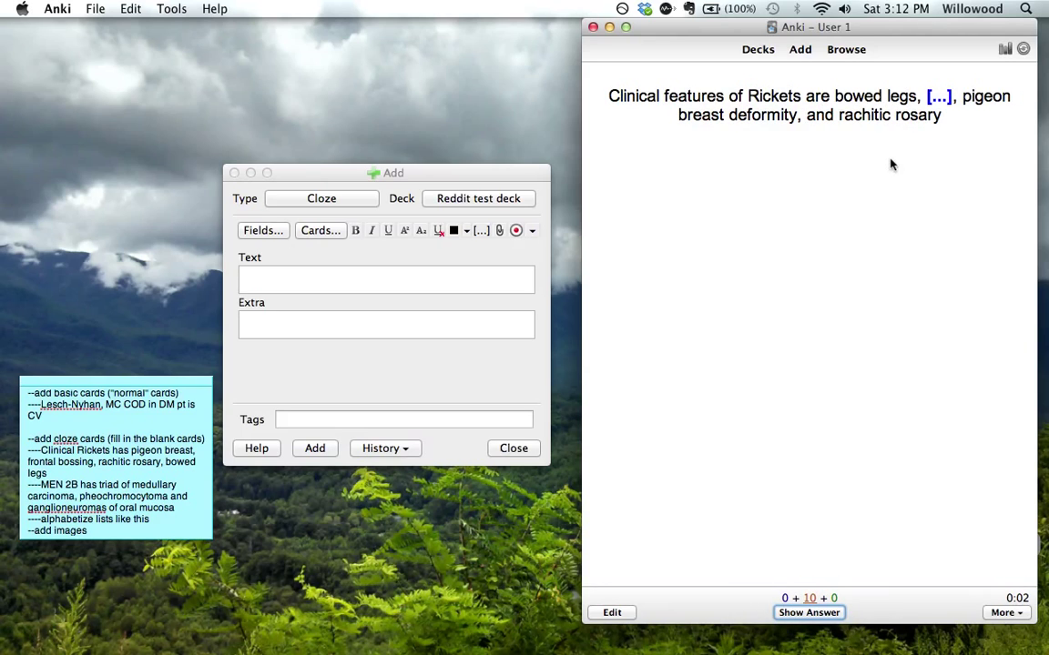
key(space)
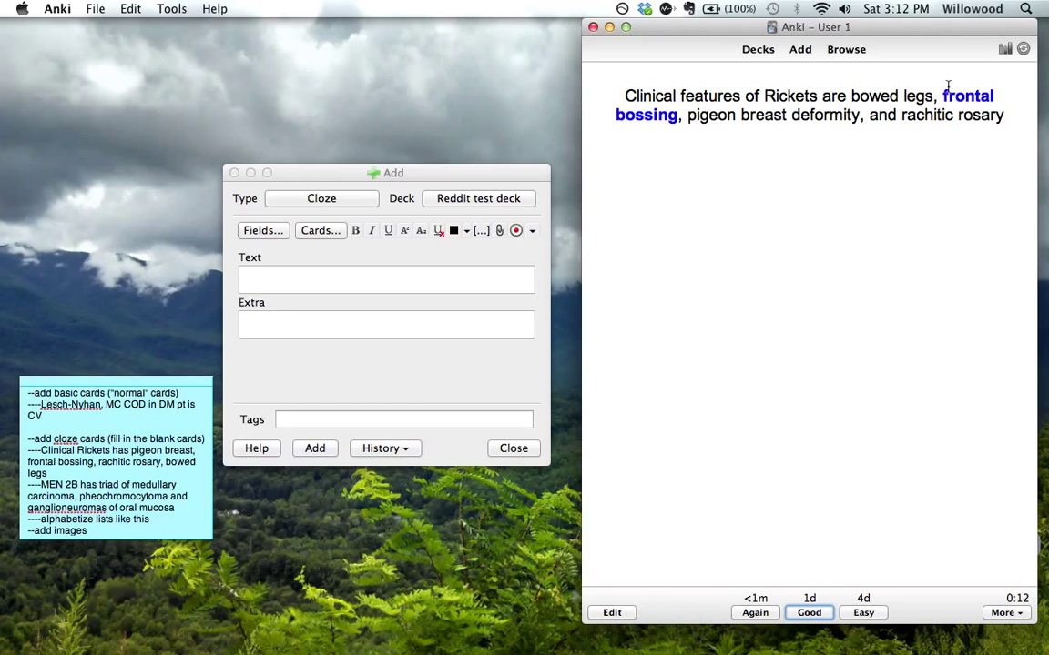
double_click(871, 94)
drag(871, 95, 906, 96)
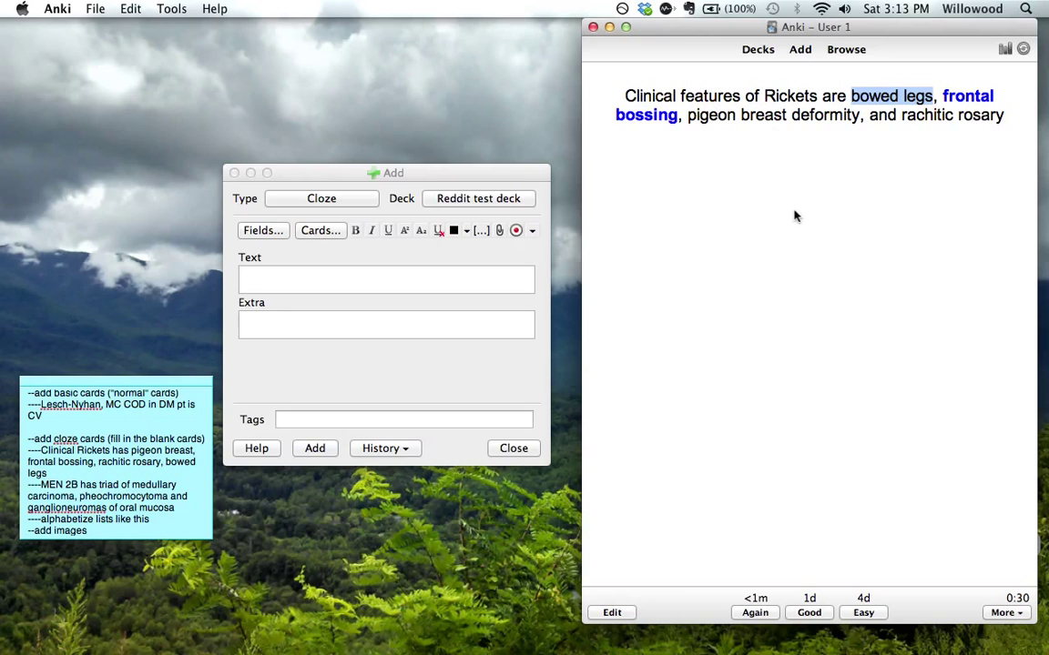
click(897, 189)
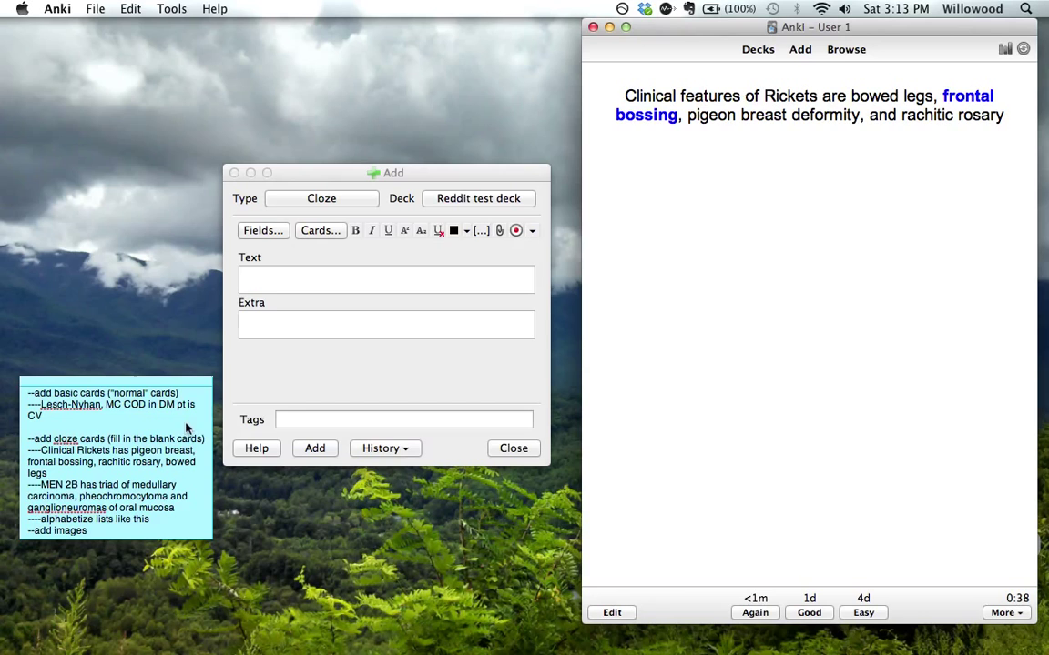
scroll(157, 437, down, 1)
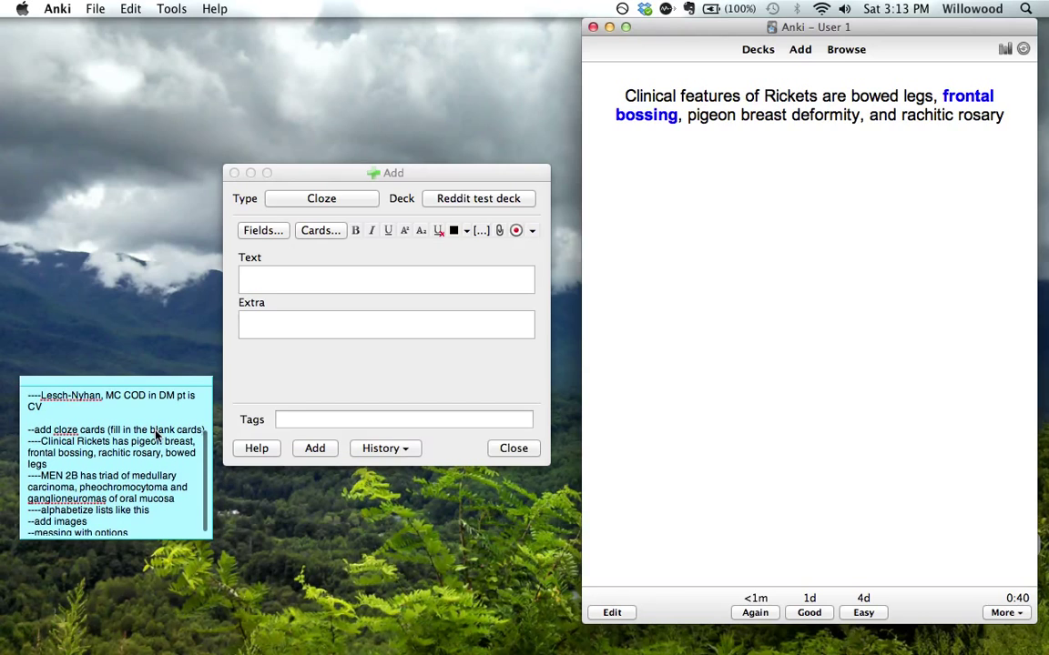